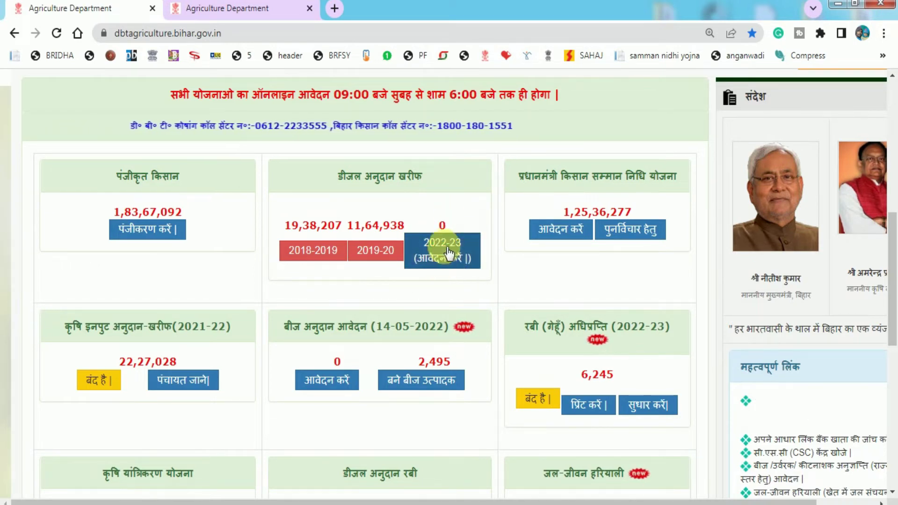
- Open the 2022-23 application page under डीजल अनुदान खरीफ
{"action": "scroll", "coordinate": [445, 349], "scroll_direction": "up", "scroll_amount": 3}
{"action": "scroll", "coordinate": [445, 349], "scroll_direction": "up", "scroll_amount": 5}
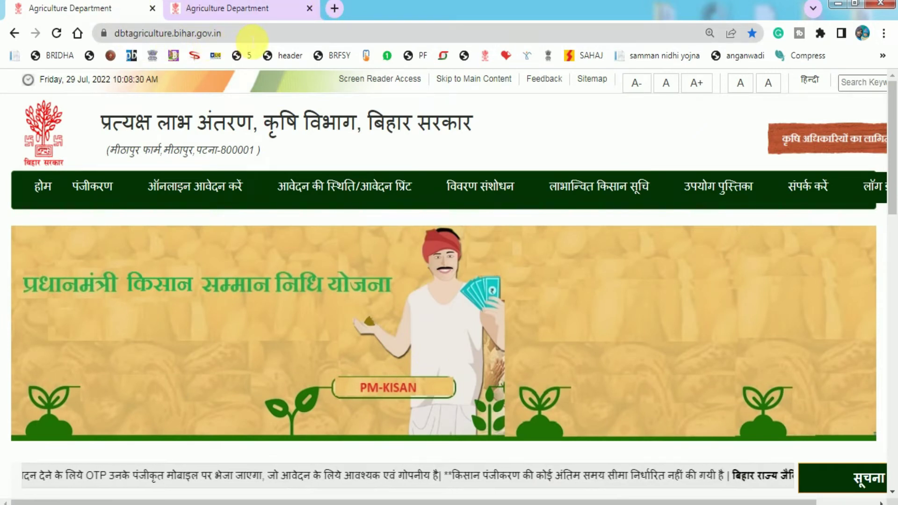
{"action": "scroll", "coordinate": [575, 137], "scroll_direction": "down", "scroll_amount": 7}
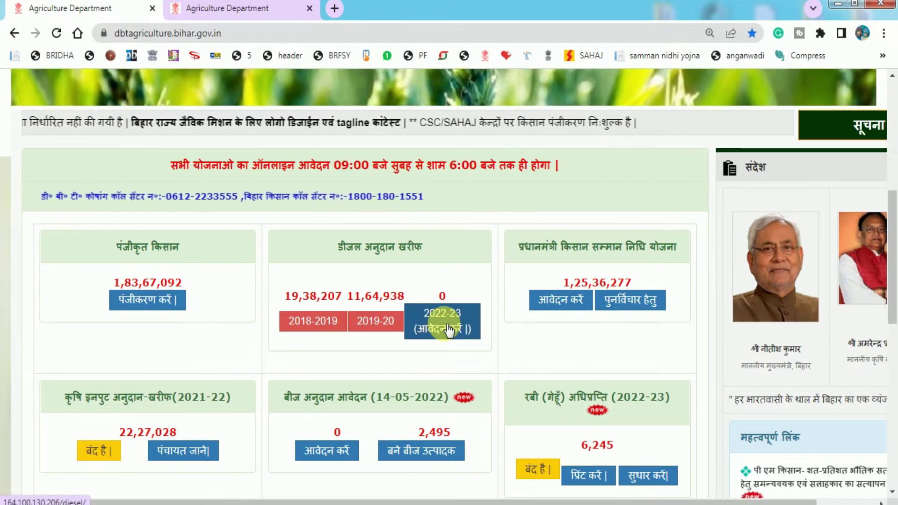
{"action": "left_click", "coordinate": [444, 329]}
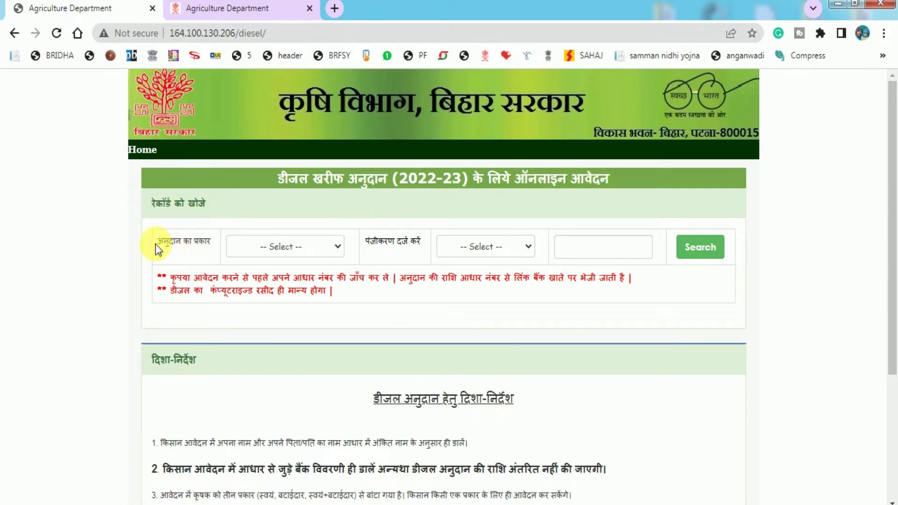
- Set अनुदान का प्रकार to डीजल अनुदान आवेदन and dismiss the Kharif-season notice
{"action": "left_click", "coordinate": [285, 247]}
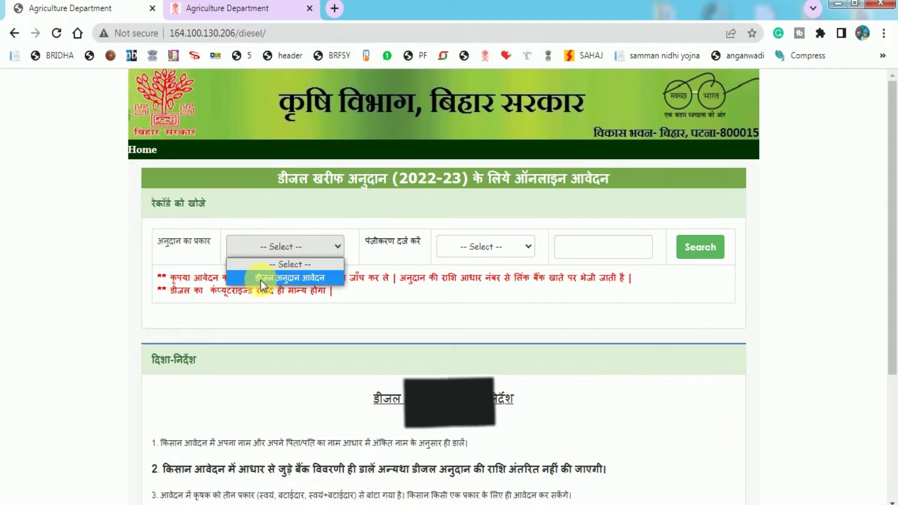
{"action": "left_click", "coordinate": [287, 278]}
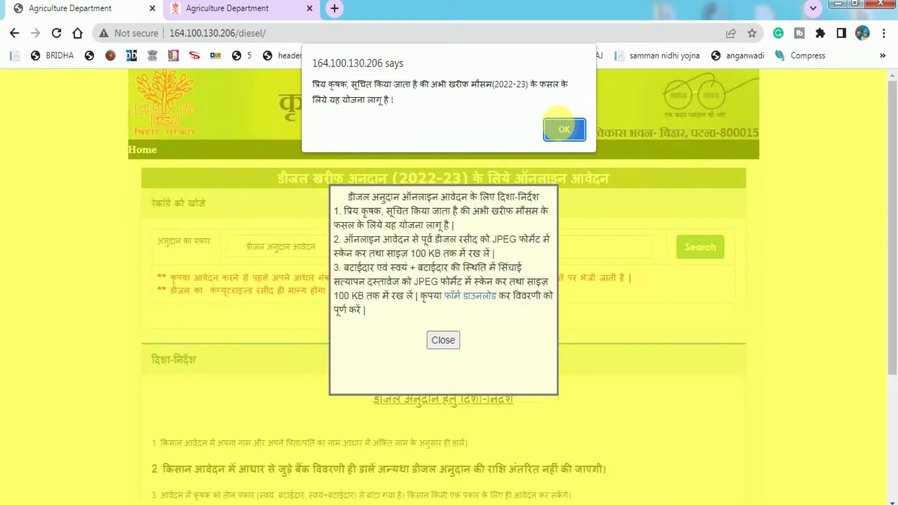
{"action": "left_click", "coordinate": [564, 129]}
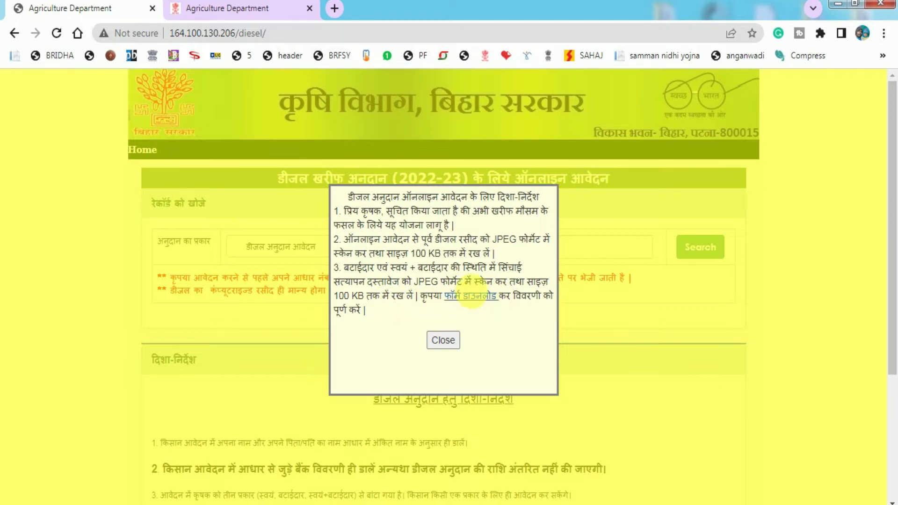
- Download the irrigation verification form via the फॉर्म डाउनलोड link in the guidelines popup
{"action": "left_click", "coordinate": [468, 297]}
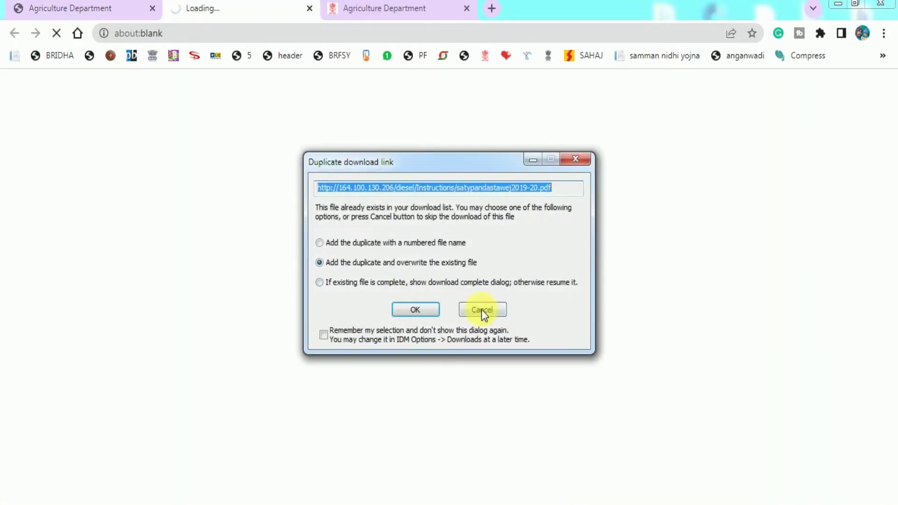
- Skip the duplicate download and view satypandastawej2019-20.pdf in Chrome's PDF viewer
{"action": "left_click", "coordinate": [482, 310]}
{"action": "scroll", "coordinate": [468, 351], "scroll_direction": "down", "scroll_amount": 2}
{"action": "scroll", "coordinate": [467, 347], "scroll_direction": "up", "scroll_amount": 4}
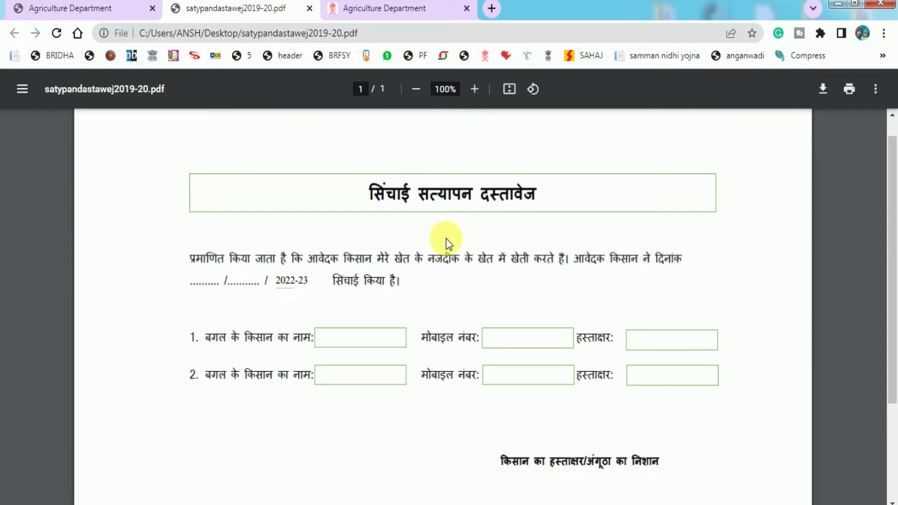
- Back on the diesel application page, close the guidelines and set search type to RegistrationID
{"action": "left_click", "coordinate": [123, 8]}
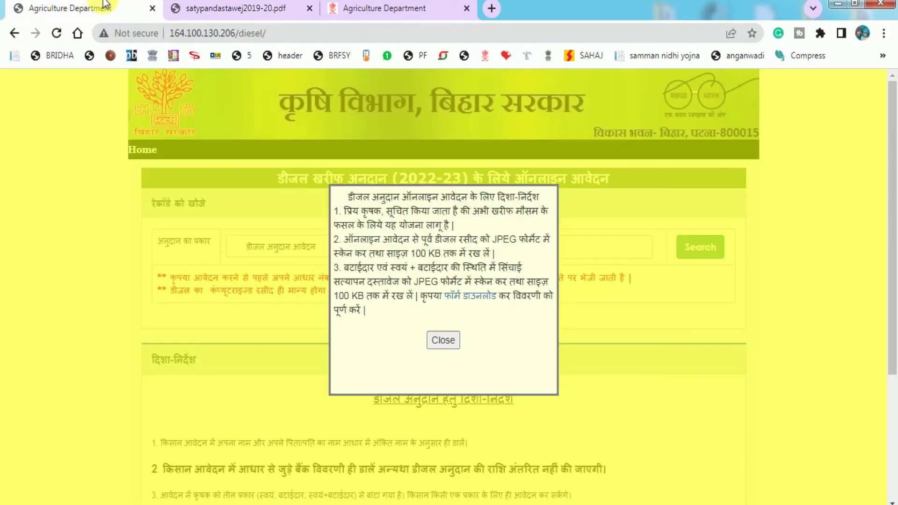
{"action": "left_click", "coordinate": [442, 341]}
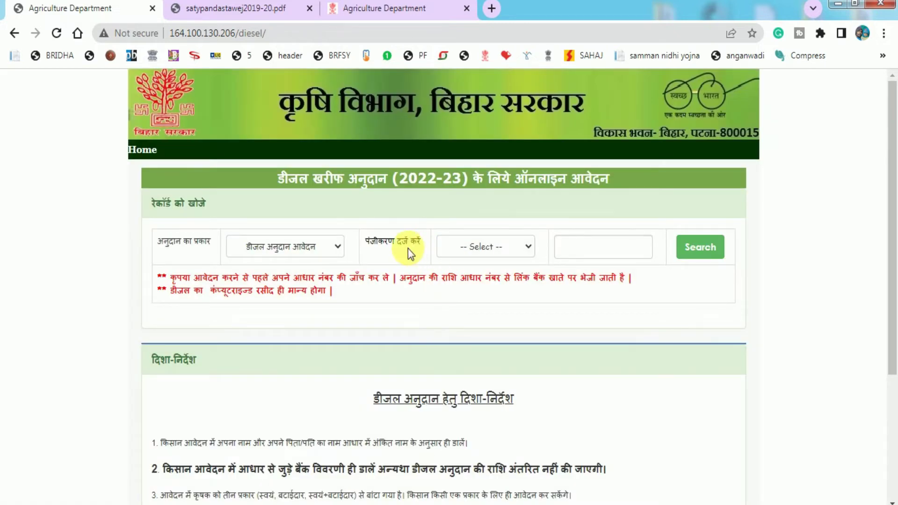
{"action": "left_click", "coordinate": [473, 247]}
{"action": "left_click", "coordinate": [475, 275]}
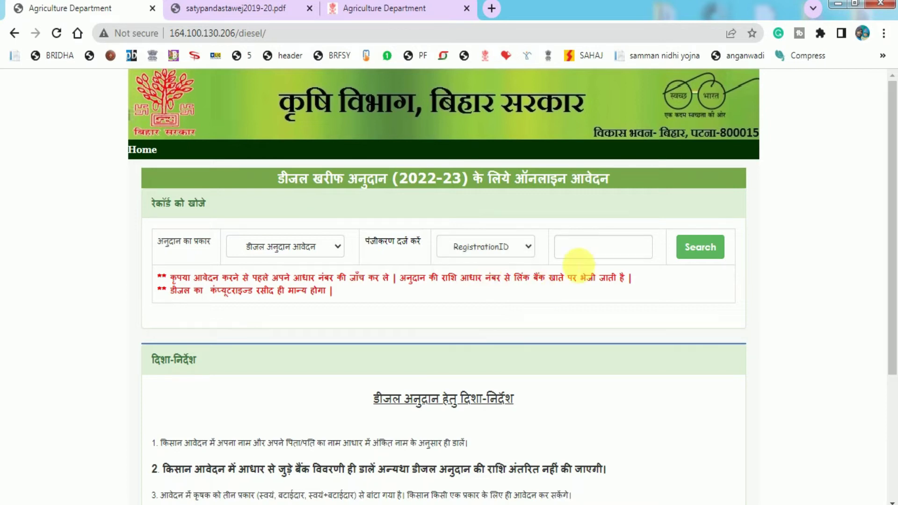
{"action": "left_click", "coordinate": [592, 250]}
- Copy the farmer's registration number from the Search Registration tab and paste it into the search field
{"action": "left_click", "coordinate": [395, 14]}
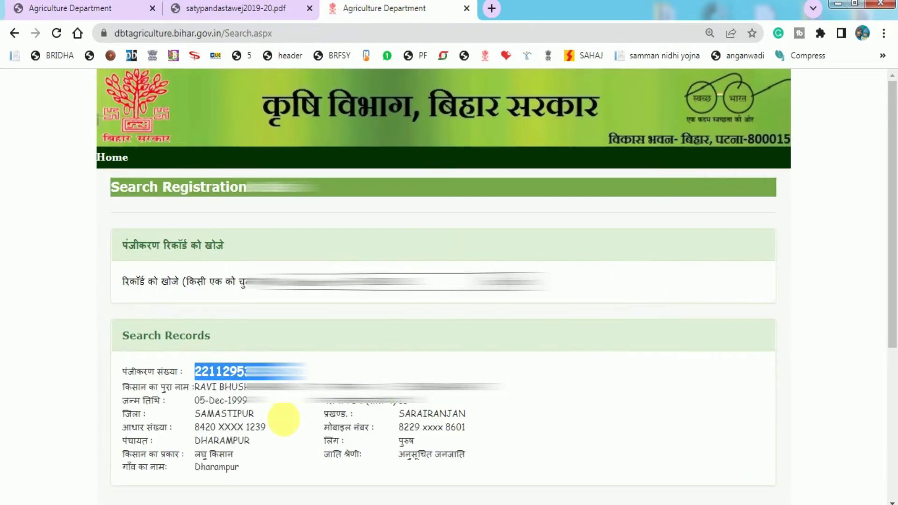
{"action": "left_click", "coordinate": [254, 389]}
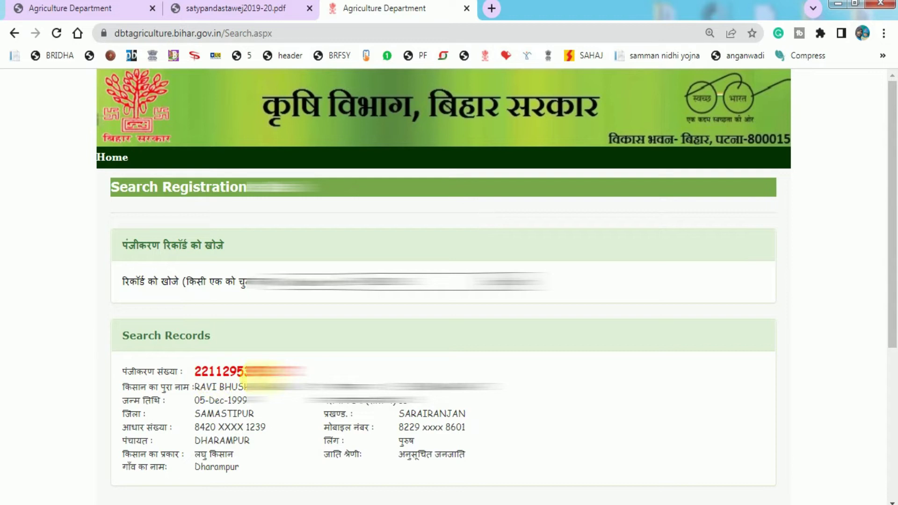
{"action": "double_click", "coordinate": [263, 377]}
{"action": "right_click", "coordinate": [254, 376]}
{"action": "left_click", "coordinate": [288, 385]}
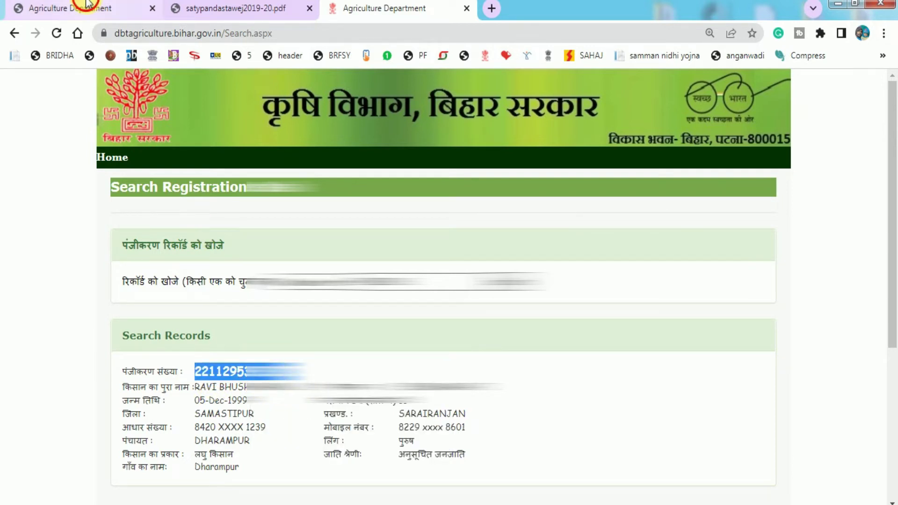
{"action": "left_click", "coordinate": [70, 8]}
{"action": "right_click", "coordinate": [581, 246]}
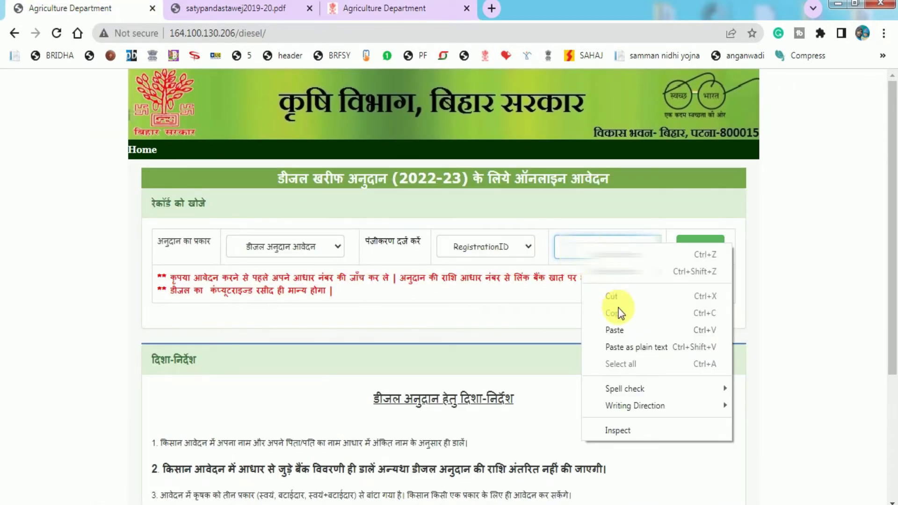
{"action": "left_click", "coordinate": [614, 329]}
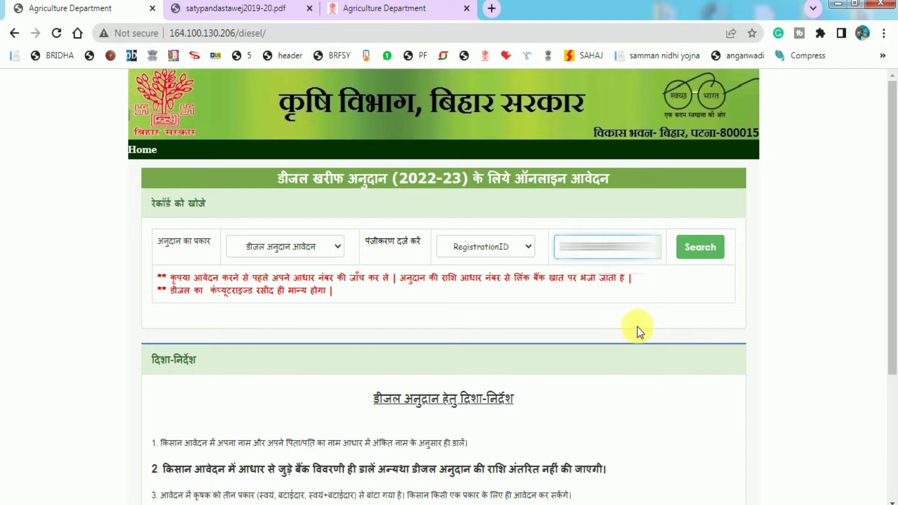
- Search the farmer's record and review applicant details, receipt validity 30-10-2022 and 0 Kharif applications
{"action": "left_click", "coordinate": [711, 252]}
{"action": "scroll", "coordinate": [575, 307], "scroll_direction": "down", "scroll_amount": 3}
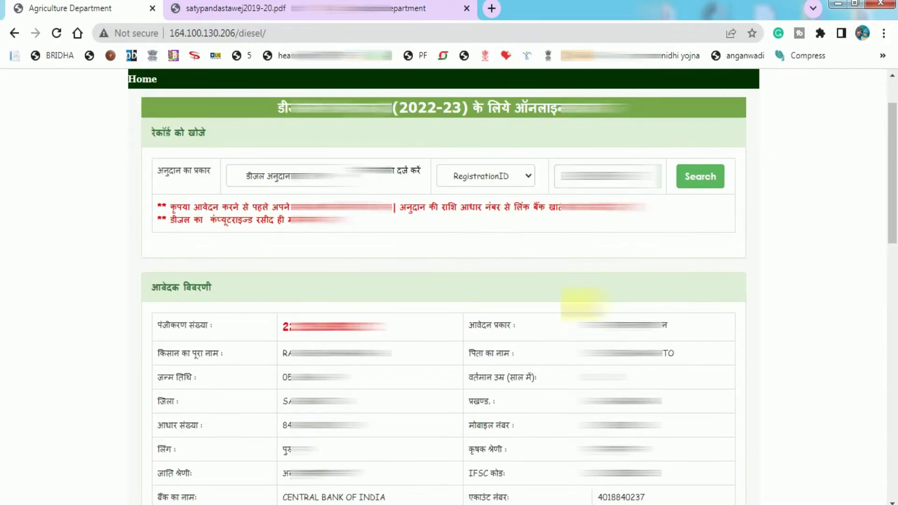
{"action": "scroll", "coordinate": [575, 309], "scroll_direction": "down", "scroll_amount": 2}
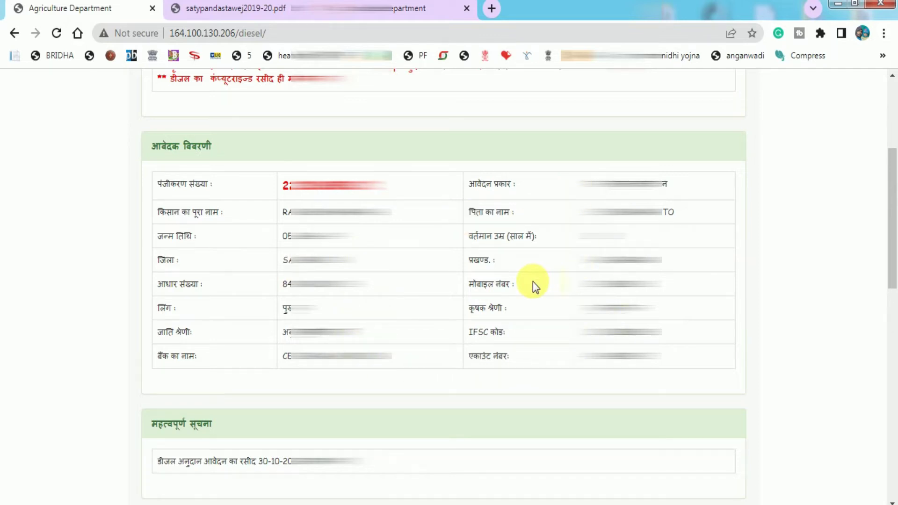
{"action": "scroll", "coordinate": [532, 282], "scroll_direction": "down", "scroll_amount": 6}
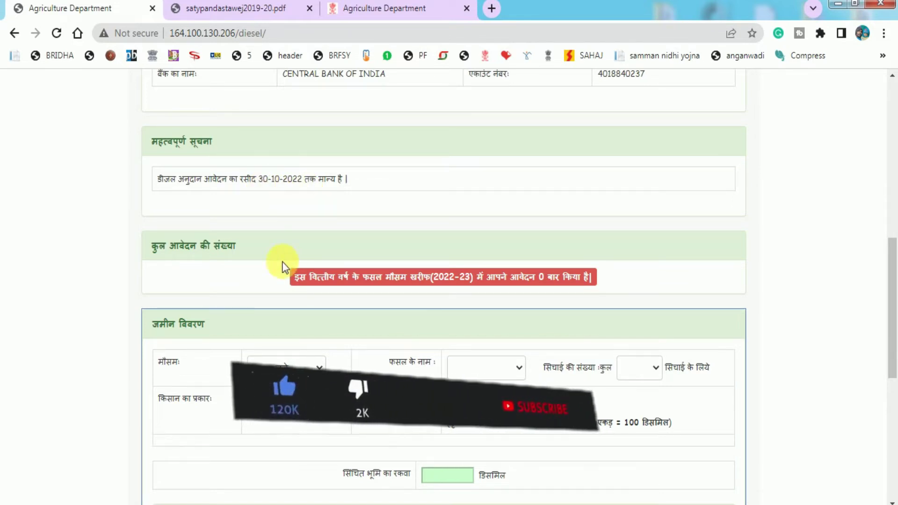
{"action": "double_click", "coordinate": [158, 245]}
{"action": "left_click_drag", "start_coordinate": [191, 252], "coordinate": [231, 257]}
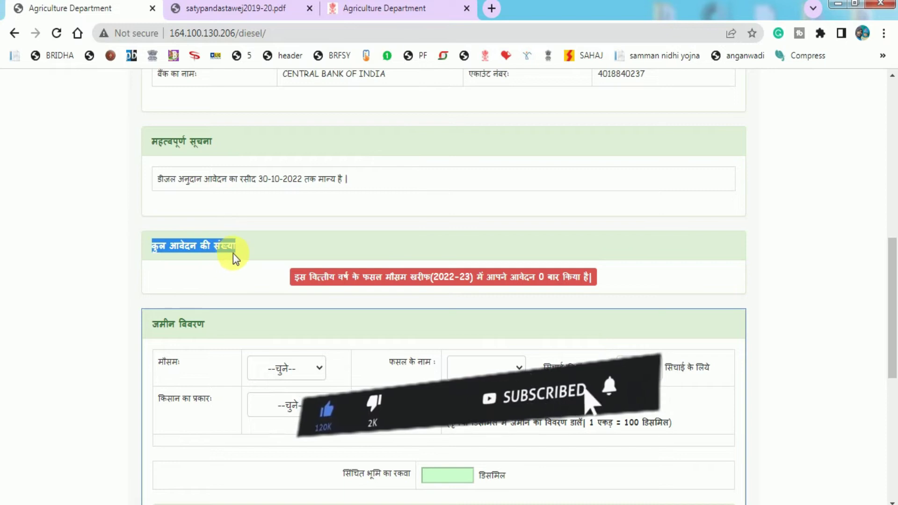
{"action": "left_click", "coordinate": [226, 253]}
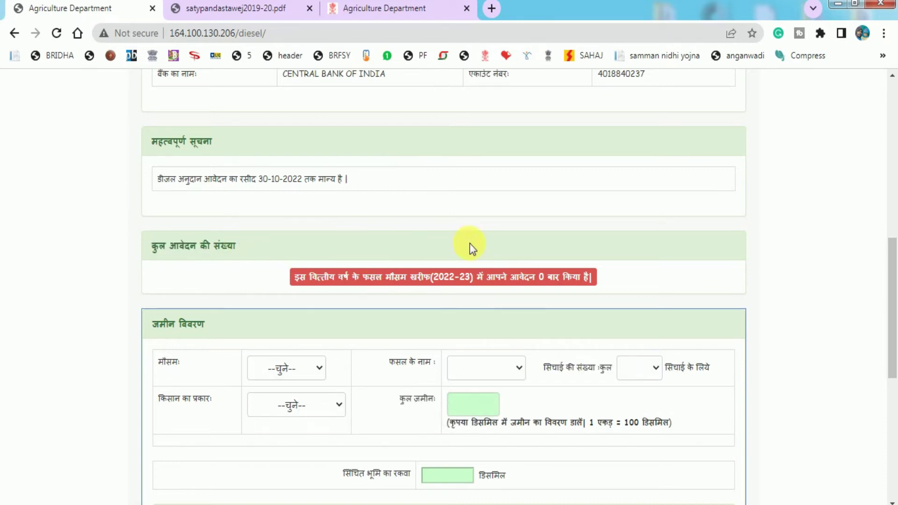
{"action": "scroll", "coordinate": [328, 307], "scroll_direction": "down", "scroll_amount": 3}
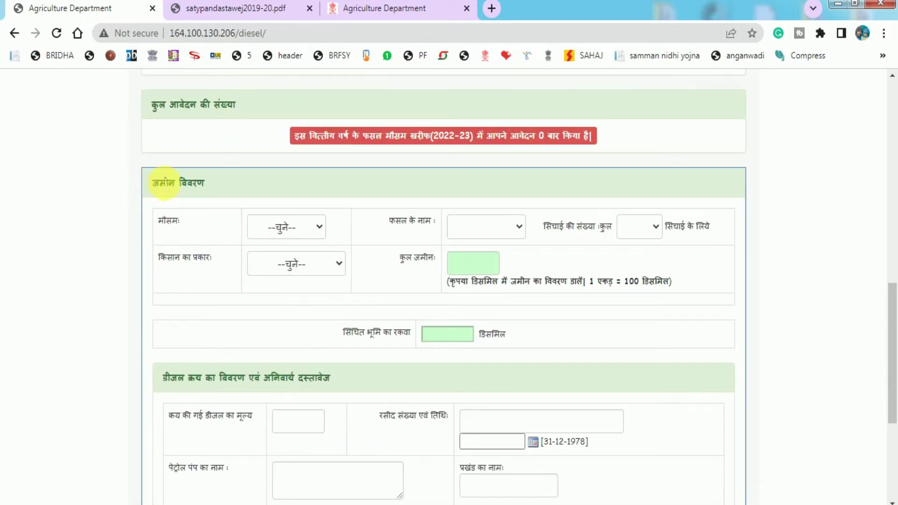
- Set land details to season खरीफ, crop धान का बीचड़ा and 2 irrigations
{"action": "left_click_drag", "start_coordinate": [159, 182], "coordinate": [197, 183]}
{"action": "left_click", "coordinate": [200, 183]}
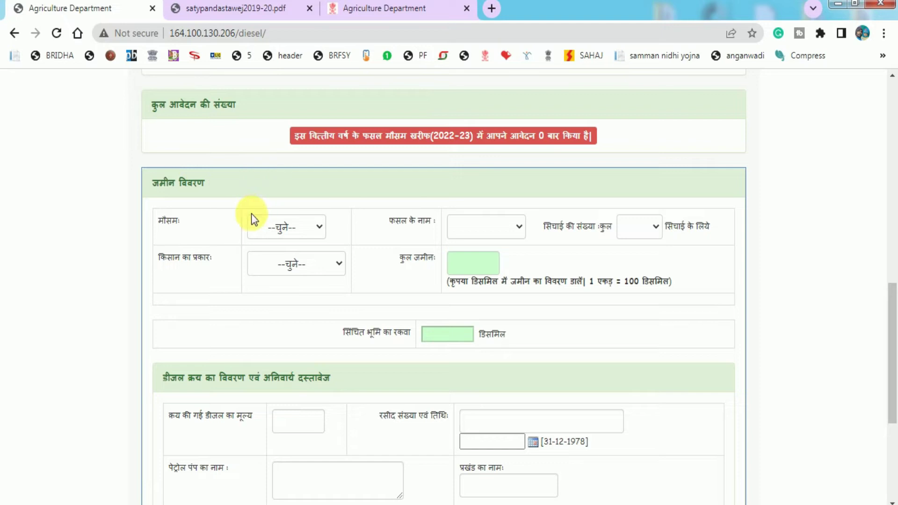
{"action": "left_click", "coordinate": [302, 237]}
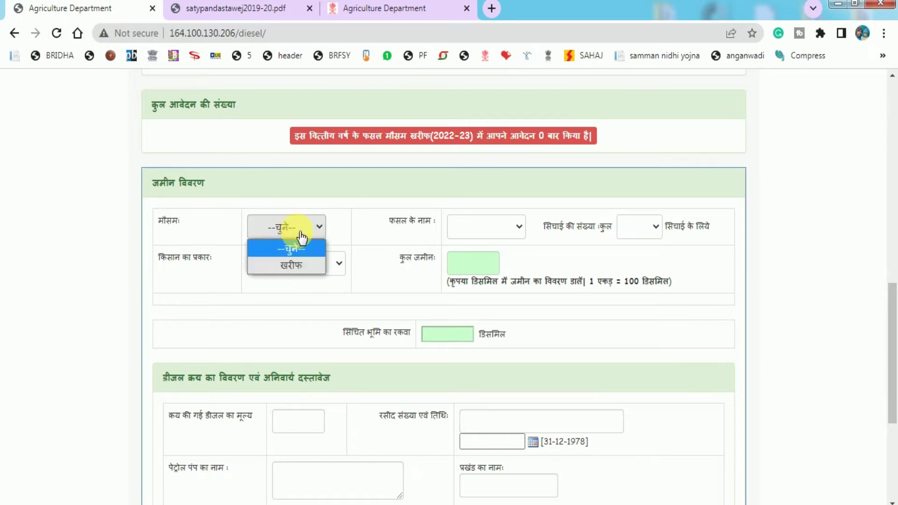
{"action": "left_click", "coordinate": [287, 266]}
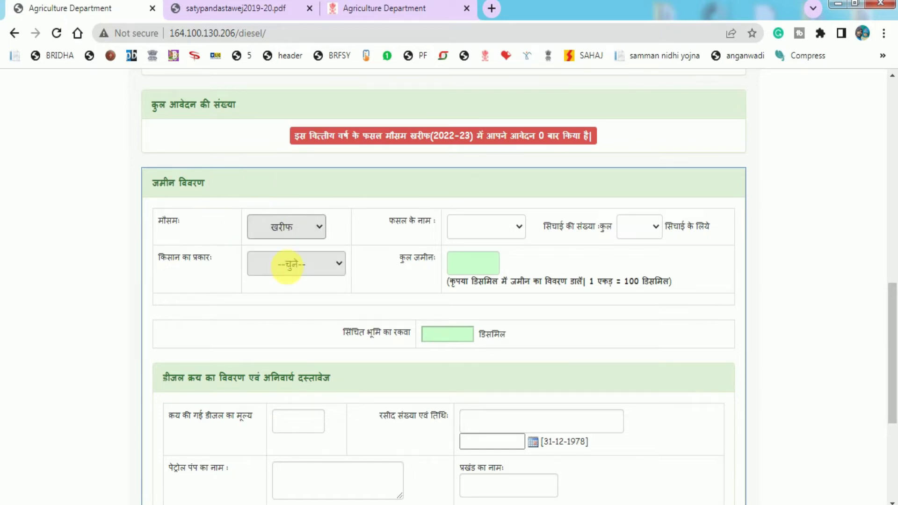
{"action": "left_click", "coordinate": [482, 230]}
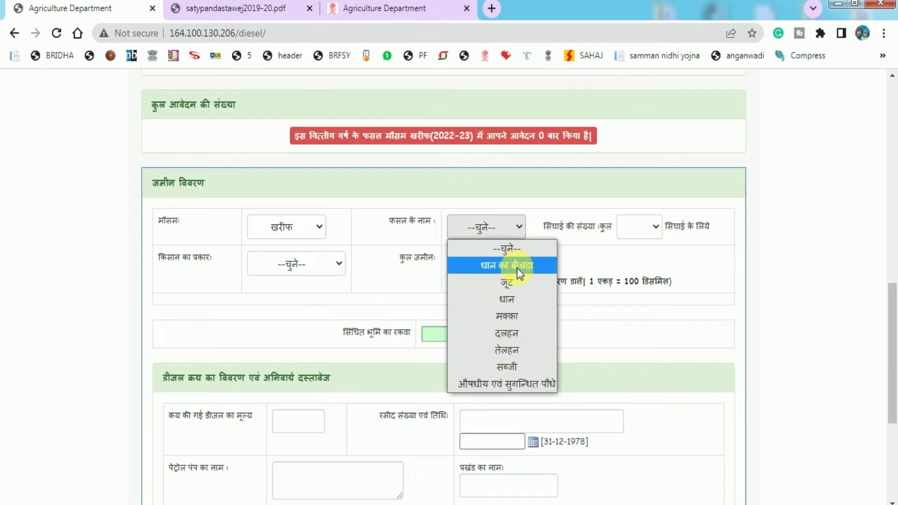
{"action": "left_click", "coordinate": [487, 265]}
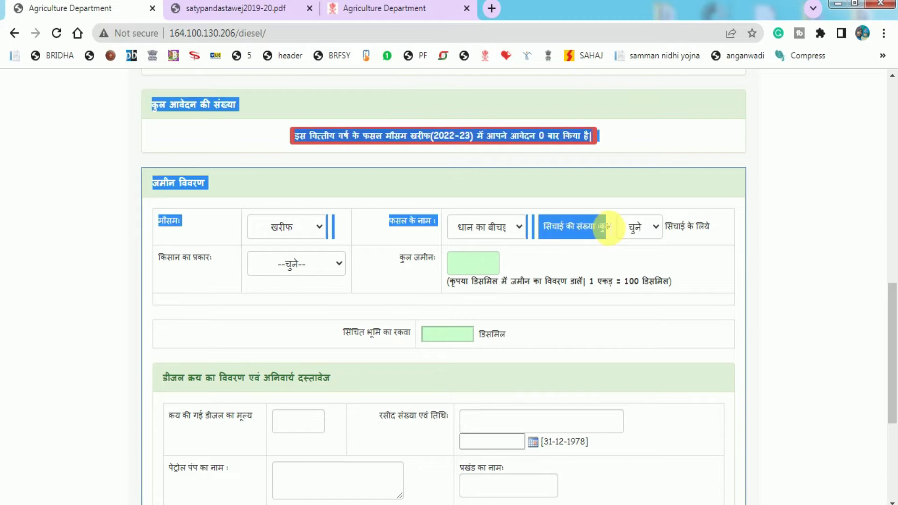
{"action": "left_click", "coordinate": [638, 229]}
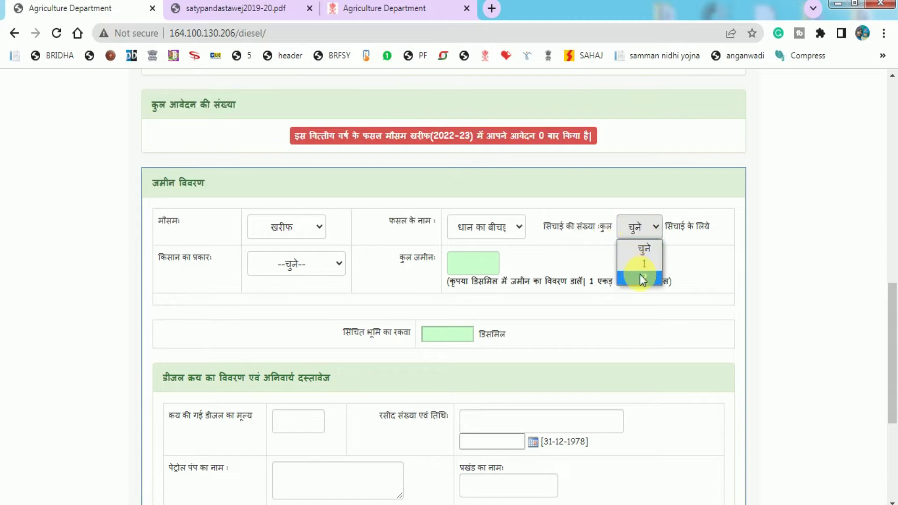
{"action": "left_click", "coordinate": [636, 277]}
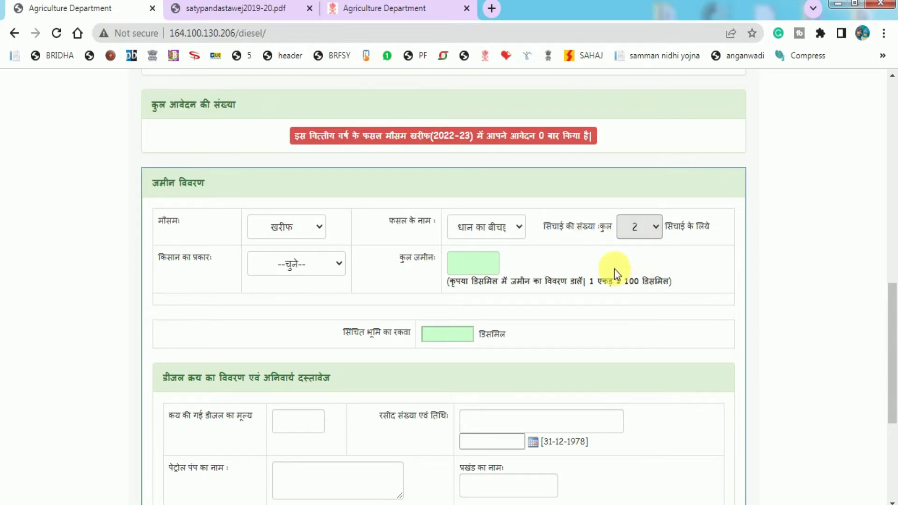
- Set किसान का प्रकार to बटाईदार
{"action": "left_click_drag", "start_coordinate": [165, 265], "coordinate": [202, 262]}
{"action": "left_click", "coordinate": [203, 263]}
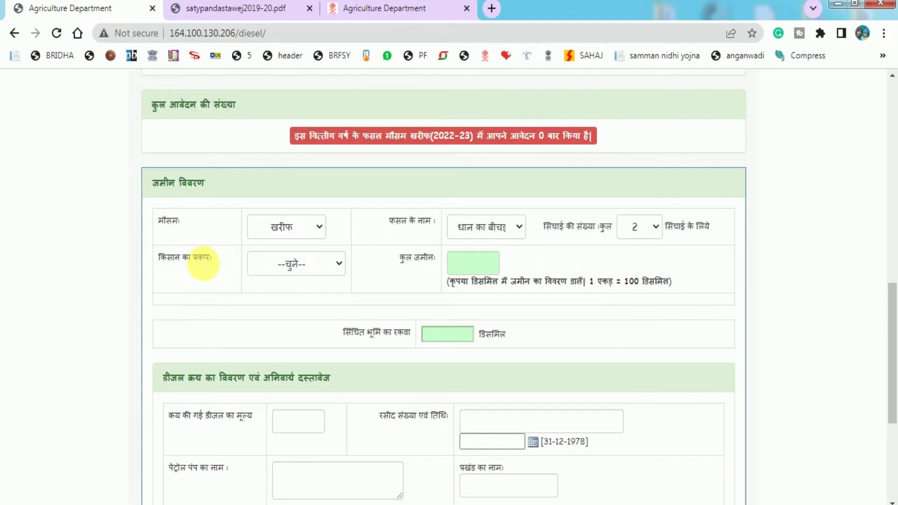
{"action": "left_click", "coordinate": [286, 274]}
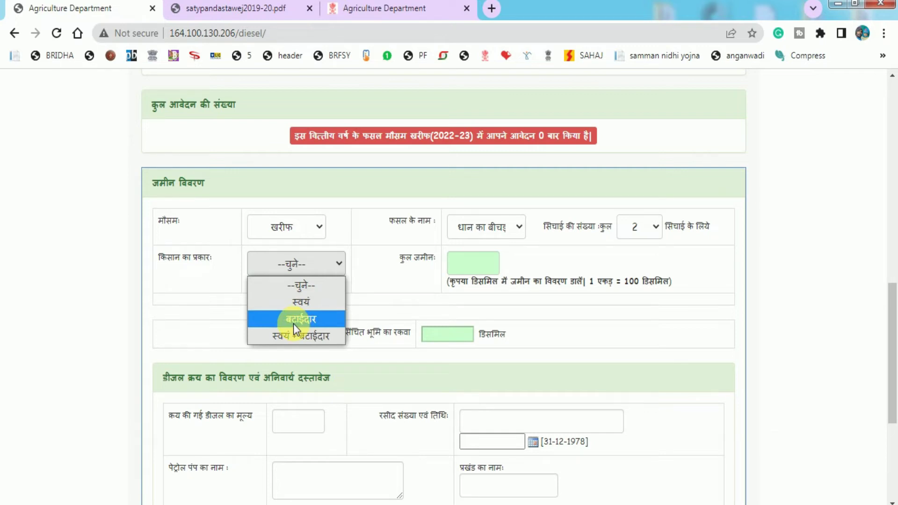
{"action": "left_click", "coordinate": [293, 321]}
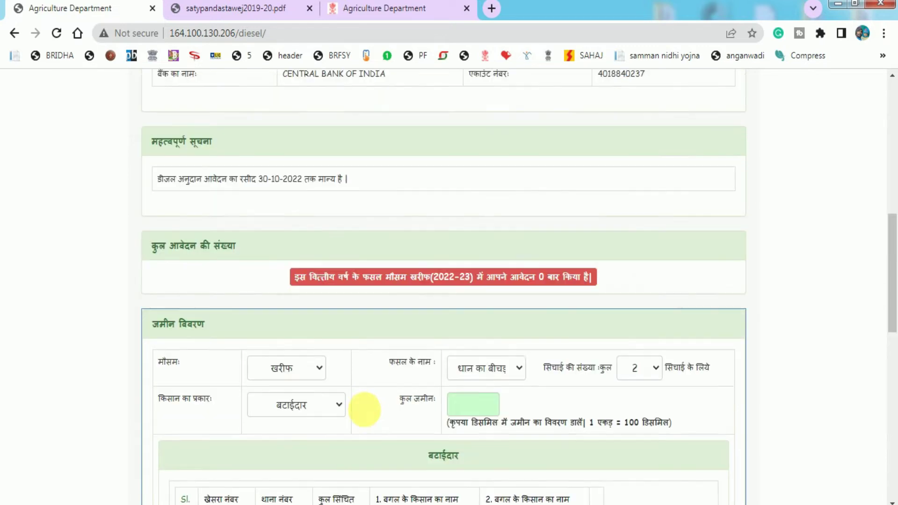
- Enter 200 decimals as the total land
{"action": "left_click_drag", "start_coordinate": [398, 400], "coordinate": [440, 398]}
{"action": "left_click", "coordinate": [431, 404]}
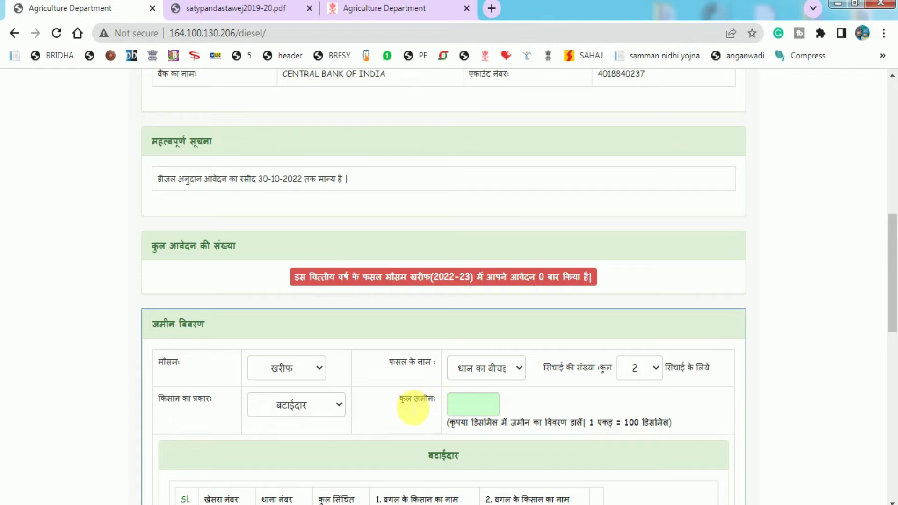
{"action": "left_click_drag", "start_coordinate": [448, 423], "coordinate": [487, 430]}
{"action": "left_click_drag", "start_coordinate": [594, 431], "coordinate": [661, 427]}
{"action": "left_click", "coordinate": [661, 428]}
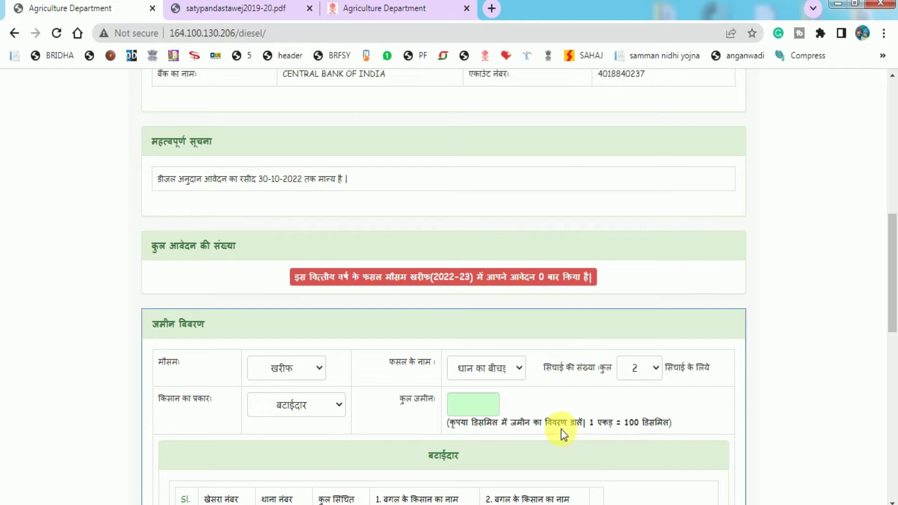
{"action": "left_click", "coordinate": [483, 405]}
{"action": "type", "text": "200"}
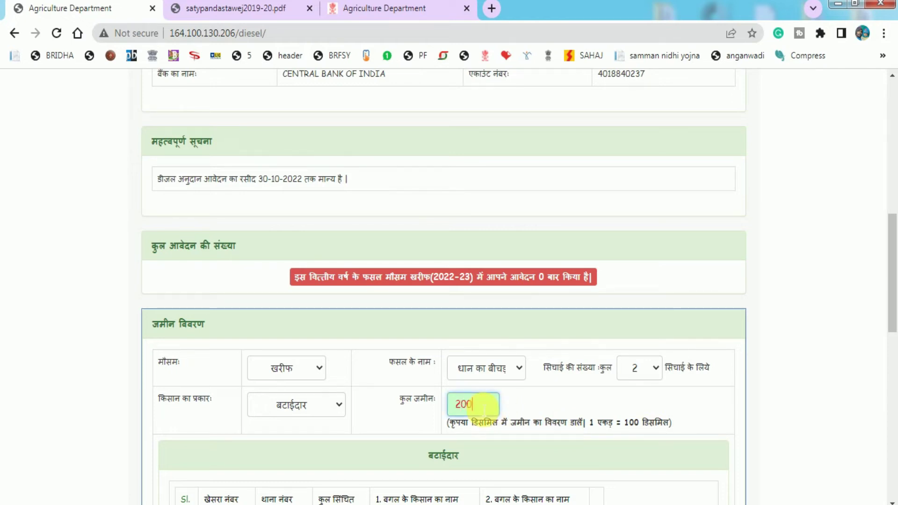
- Enter khesra number 0 in the first sharecropper row, keeping farmer type बटाईदार
{"action": "scroll", "coordinate": [504, 436], "scroll_direction": "down", "scroll_amount": 8}
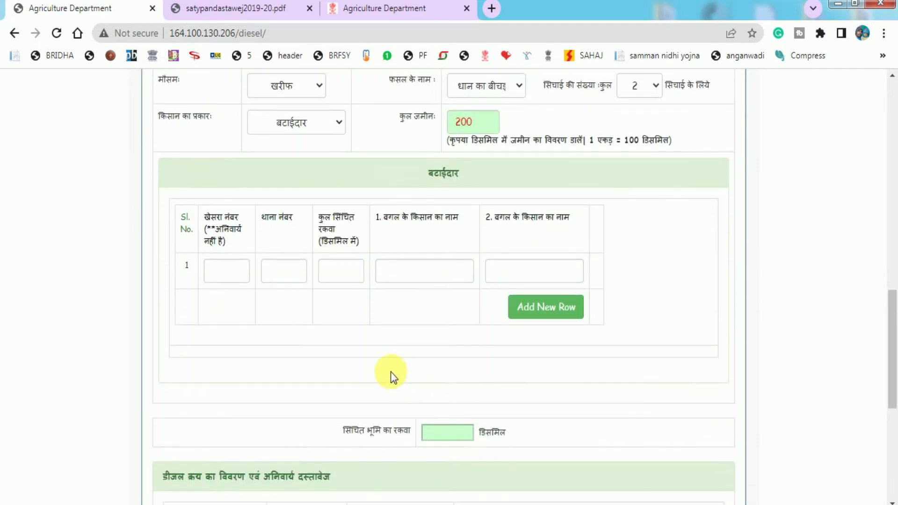
{"action": "left_click_drag", "start_coordinate": [215, 161], "coordinate": [221, 162]}
{"action": "left_click", "coordinate": [235, 178]}
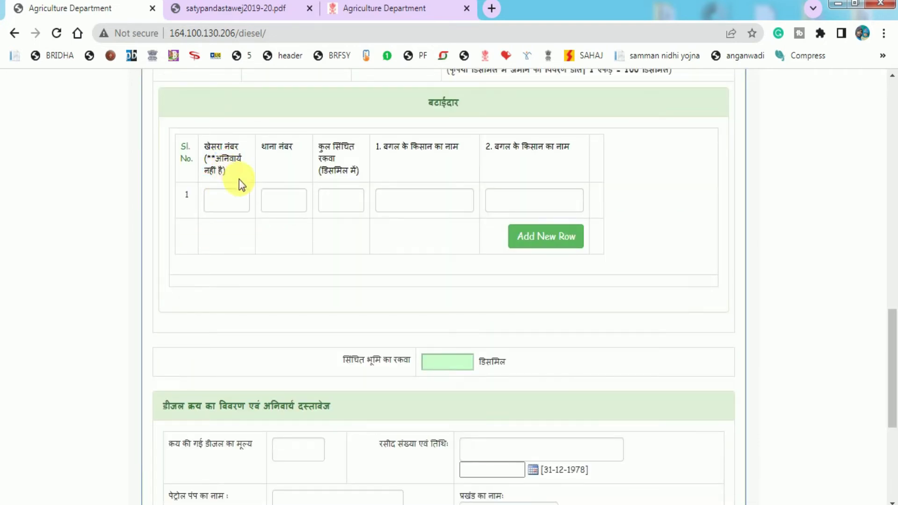
{"action": "scroll", "coordinate": [262, 224], "scroll_direction": "up", "scroll_amount": 5}
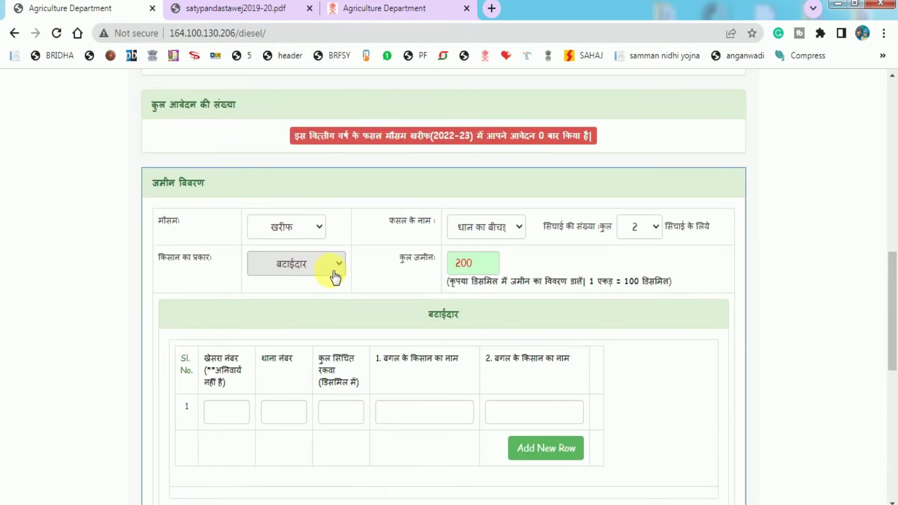
{"action": "scroll", "coordinate": [336, 277], "scroll_direction": "down", "scroll_amount": 3}
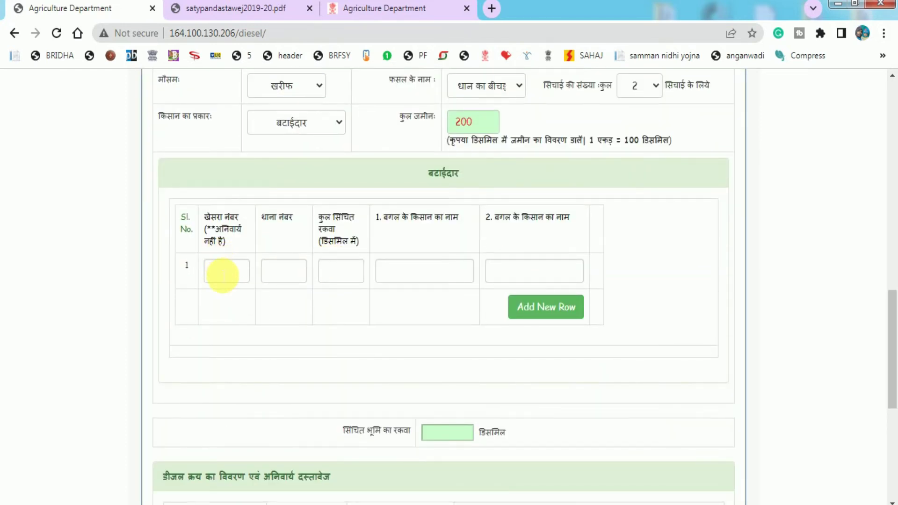
{"action": "left_click", "coordinate": [225, 275]}
{"action": "type", "text": "0"}
{"action": "left_click", "coordinate": [284, 125]}
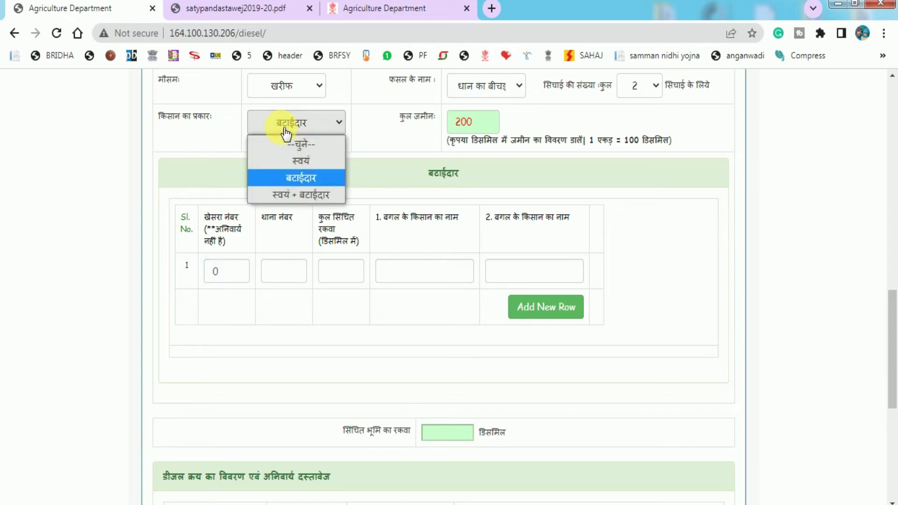
{"action": "left_click", "coordinate": [202, 180]}
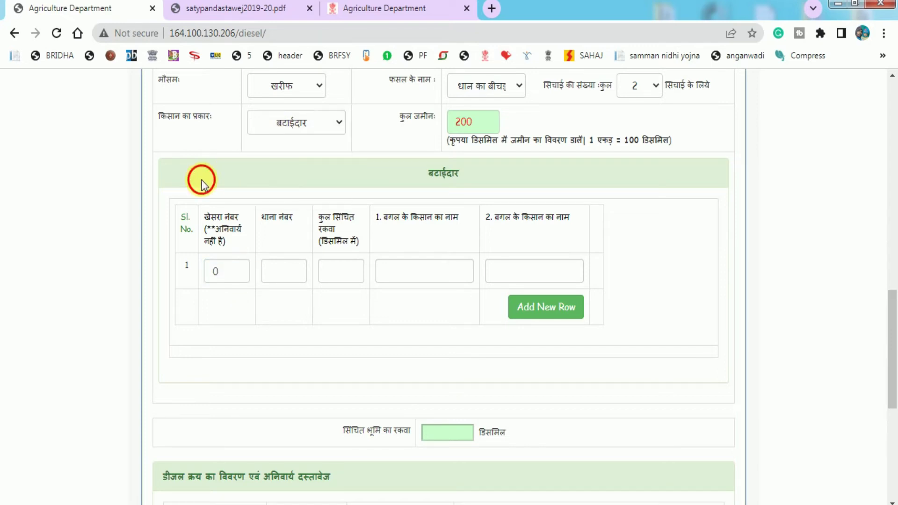
- Fill the first row with thana number 319 and irrigated area 50 decimals
{"action": "left_click", "coordinate": [288, 276]}
{"action": "type", "text": "319"}
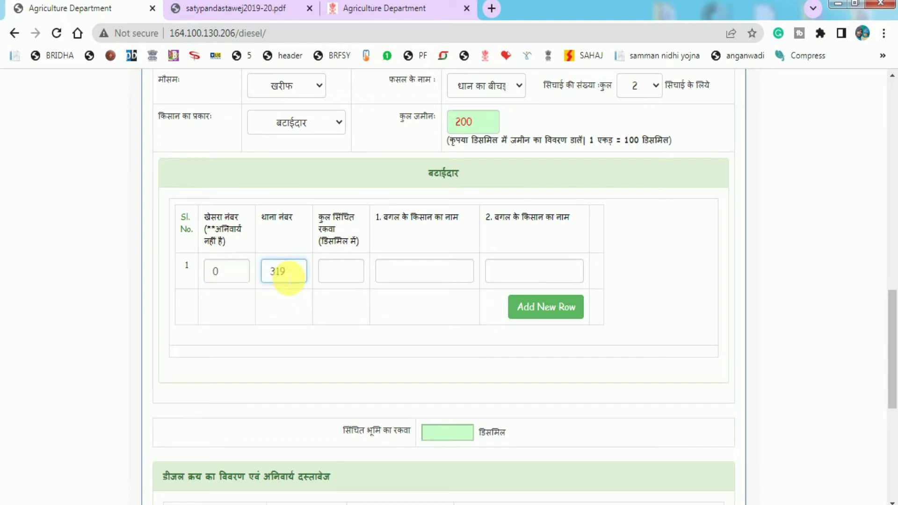
{"action": "left_click", "coordinate": [293, 296]}
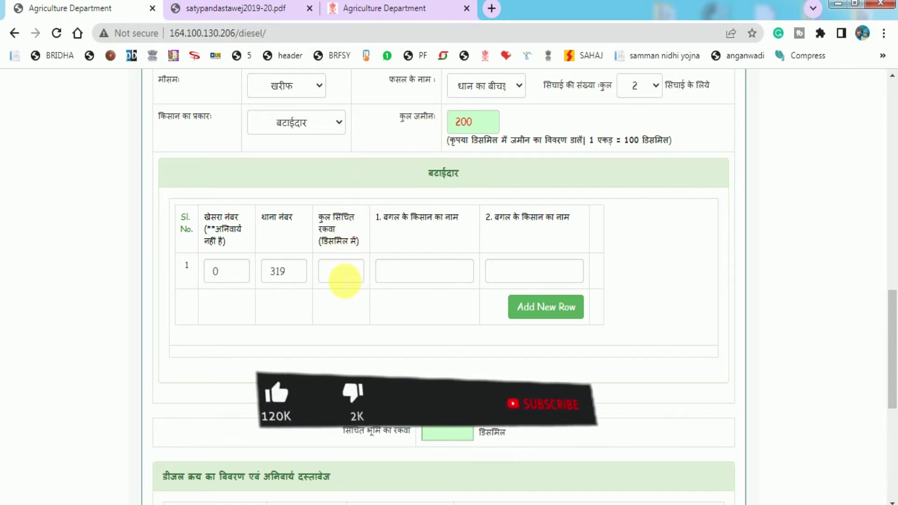
{"action": "left_click", "coordinate": [345, 280]}
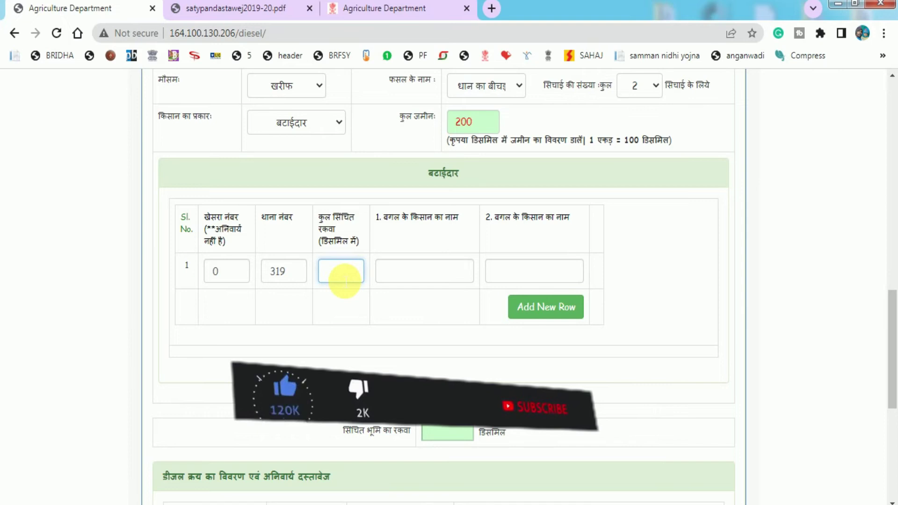
{"action": "type", "text": "50"}
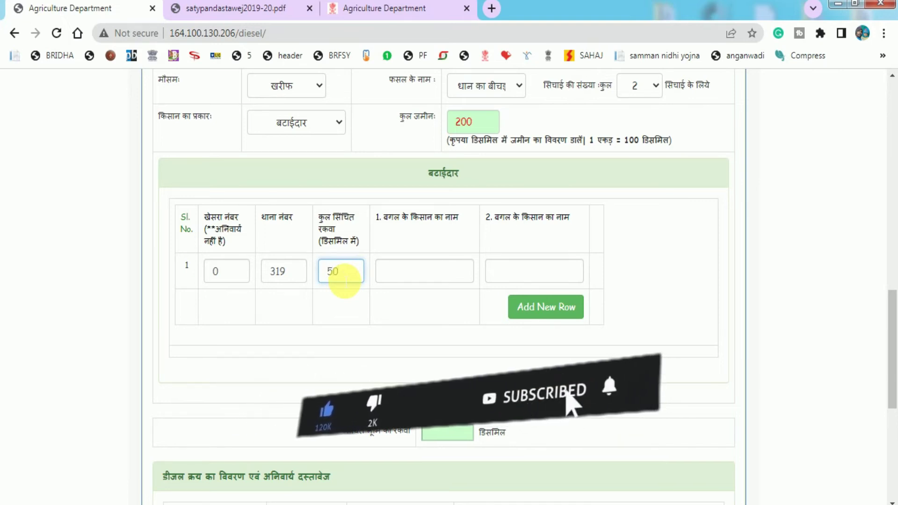
{"action": "left_click", "coordinate": [340, 322]}
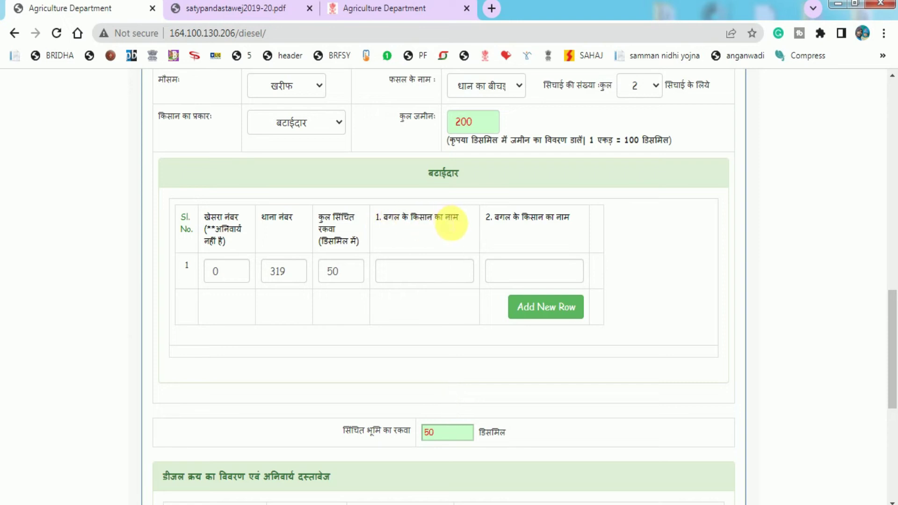
- Enter the two neighbouring farmers' names in the row and add a new table row
{"action": "left_click", "coordinate": [418, 280]}
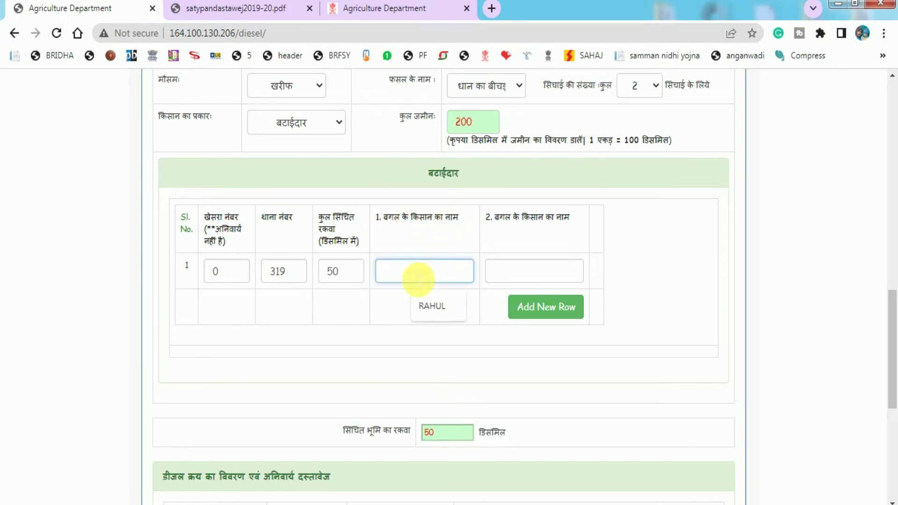
{"action": "left_click", "coordinate": [224, 8]}
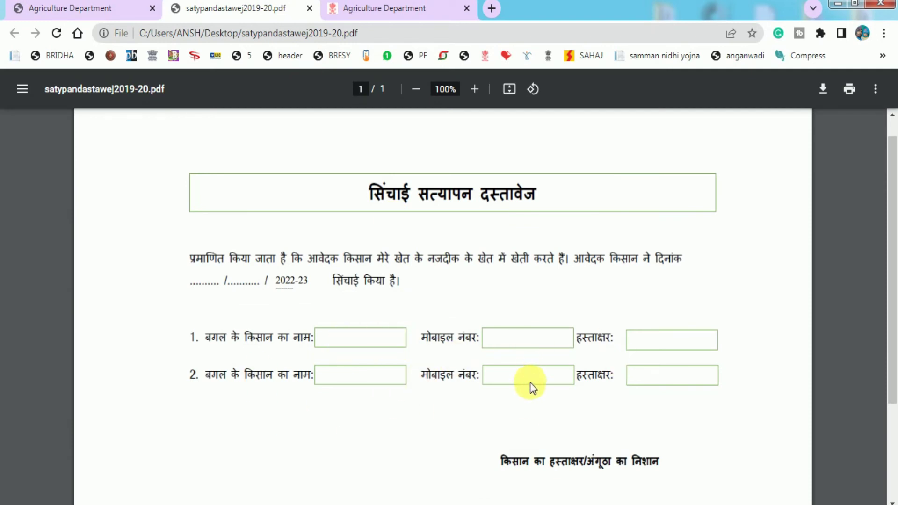
{"action": "left_click", "coordinate": [108, 9]}
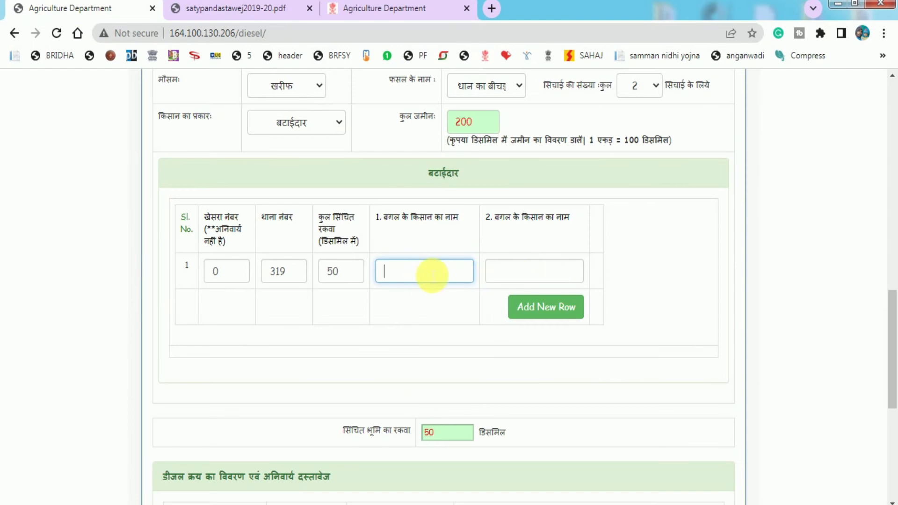
{"action": "left_click", "coordinate": [453, 277]}
{"action": "type", "text": "RAHUL"}
{"action": "left_click", "coordinate": [538, 275]}
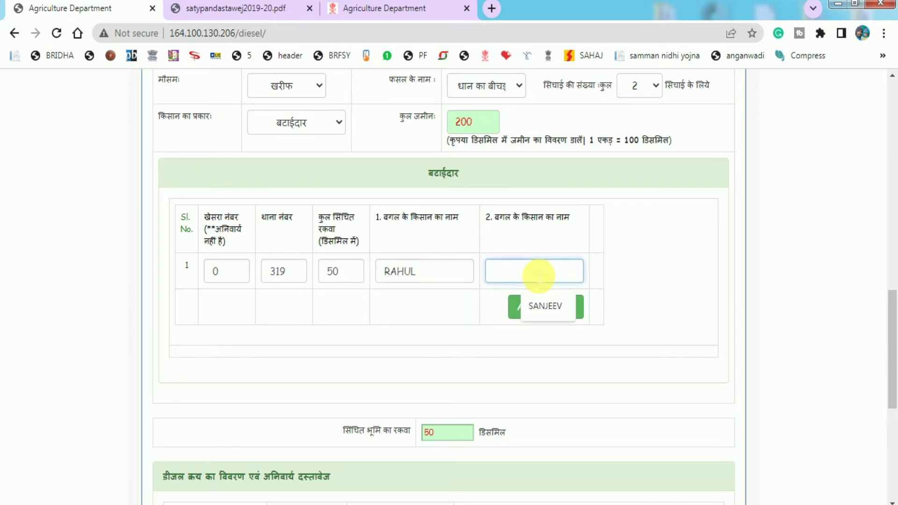
{"action": "type", "text": "ERAMES"}
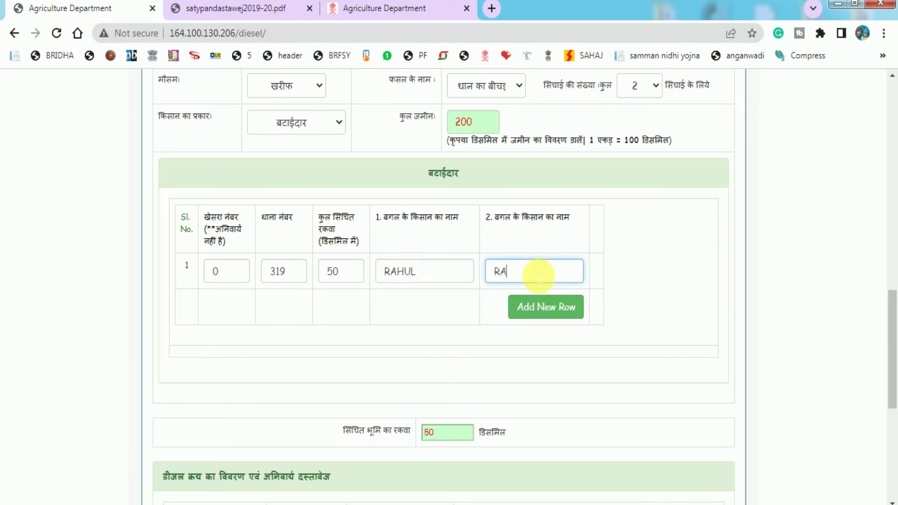
{"action": "left_click", "coordinate": [414, 309]}
{"action": "left_click", "coordinate": [554, 315]}
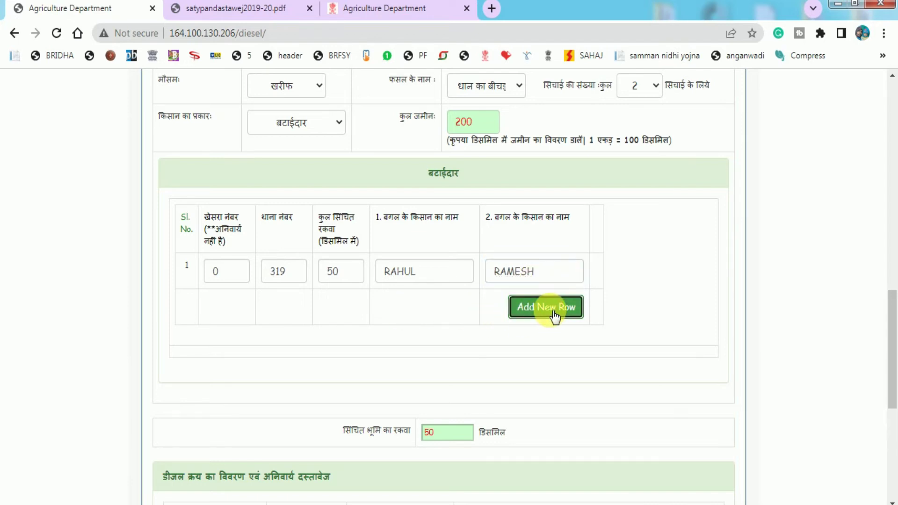
- Enter diesel price 600, the receipt number and receipt date 21-07-2022
{"action": "scroll", "coordinate": [521, 304], "scroll_direction": "down", "scroll_amount": 5}
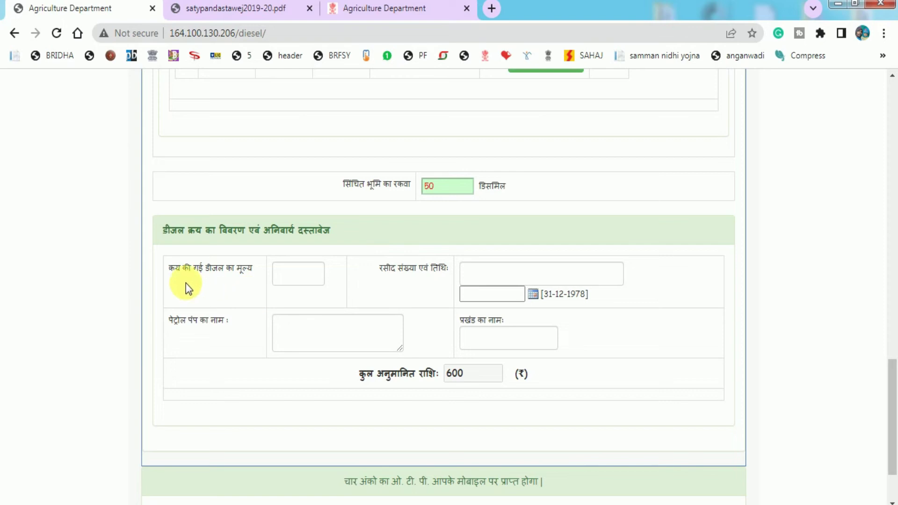
{"action": "left_click", "coordinate": [289, 281]}
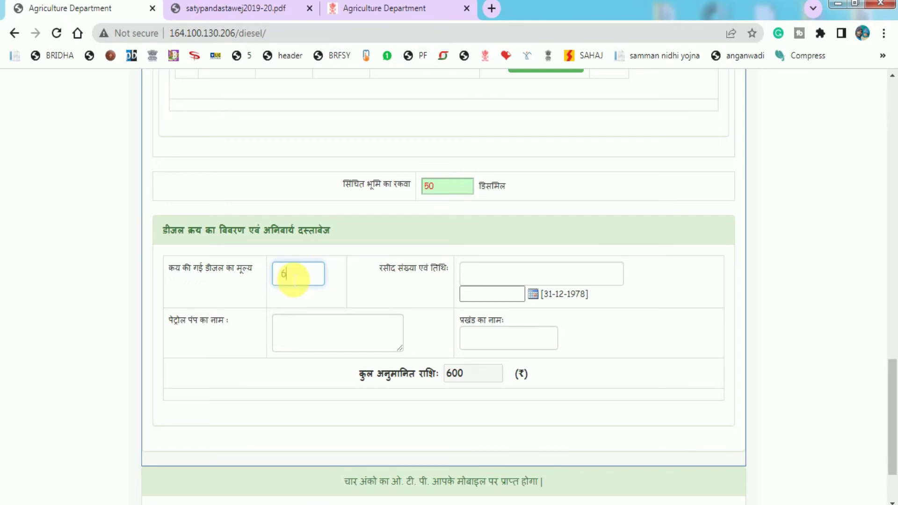
{"action": "left_click", "coordinate": [364, 283]}
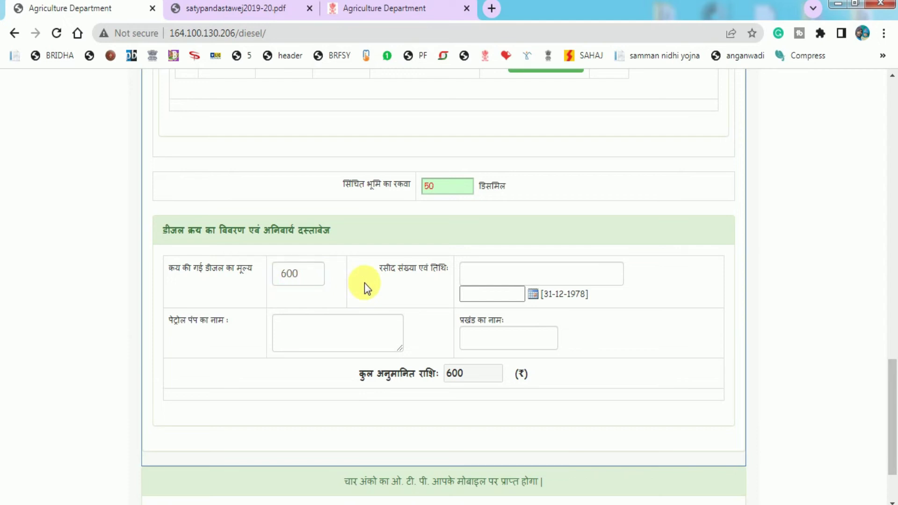
{"action": "left_click_drag", "start_coordinate": [377, 267], "coordinate": [447, 276]}
{"action": "left_click", "coordinate": [447, 276]}
{"action": "left_click", "coordinate": [525, 274]}
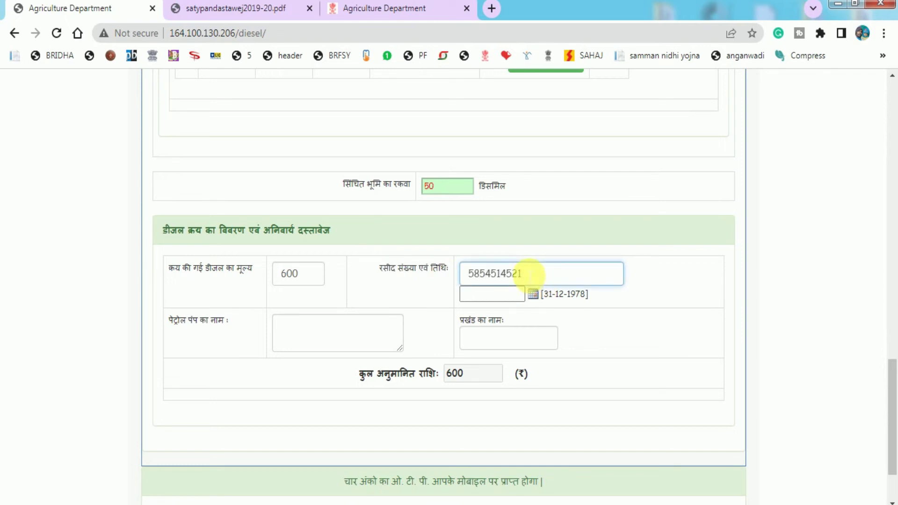
{"action": "key", "text": "Tab"}
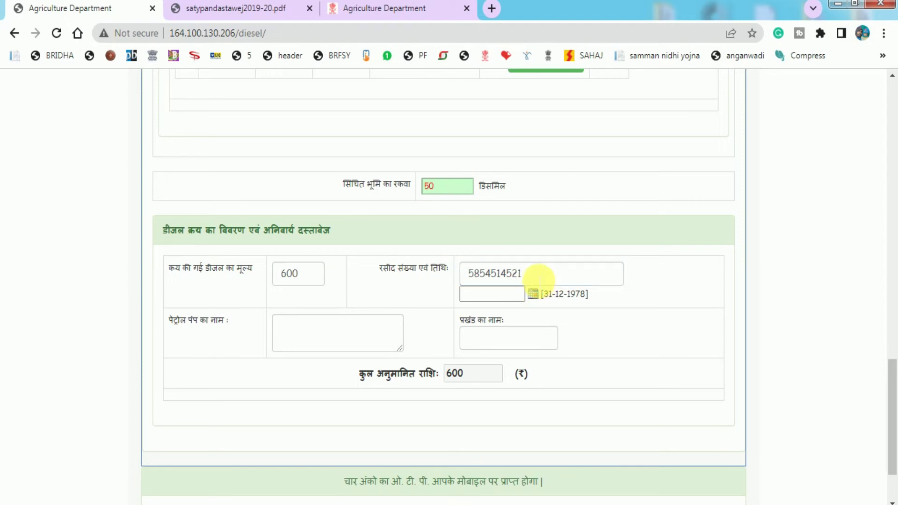
{"action": "left_click", "coordinate": [534, 294]}
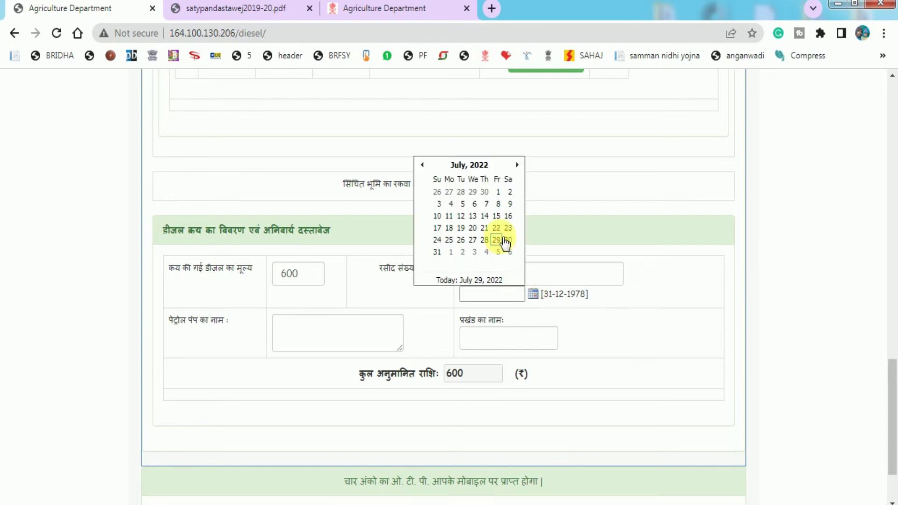
{"action": "left_click", "coordinate": [490, 228]}
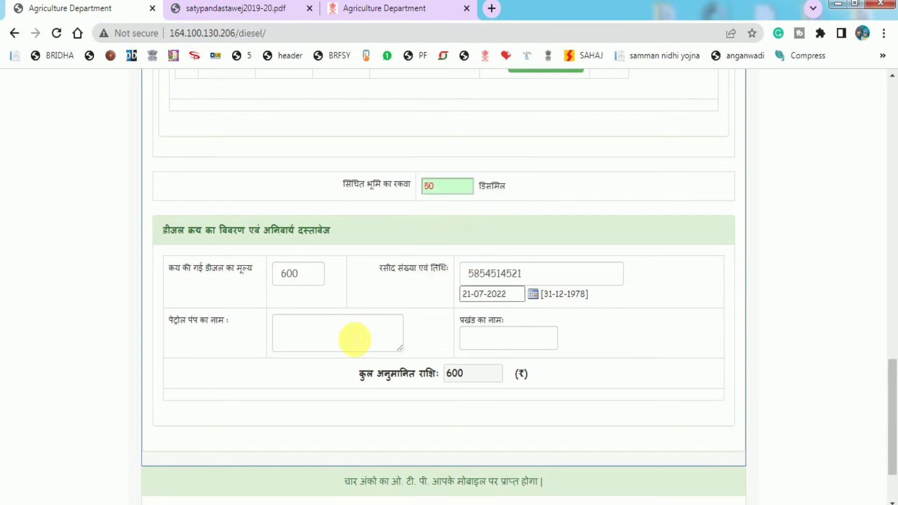
- Enter RITA PETROL PUMP as the petrol pump name
{"action": "left_click", "coordinate": [343, 338]}
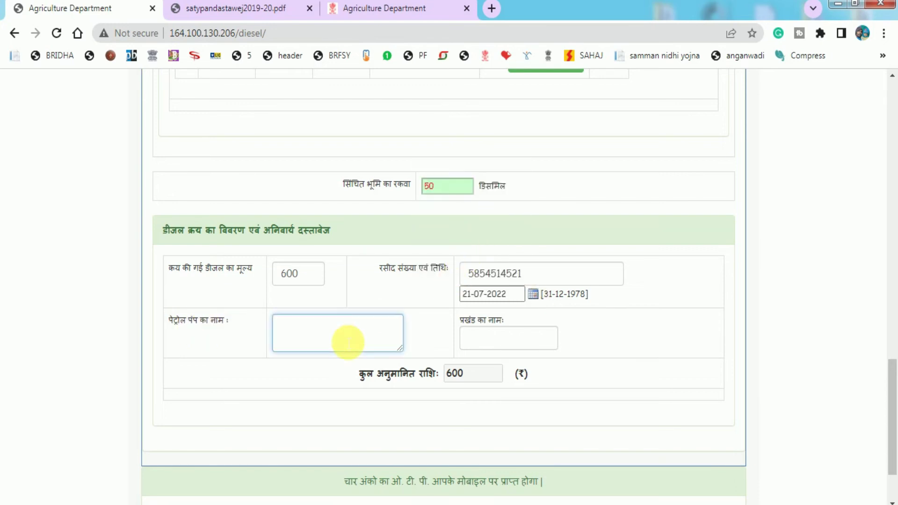
{"action": "type", "text": "RITA PETROL PUMB"}
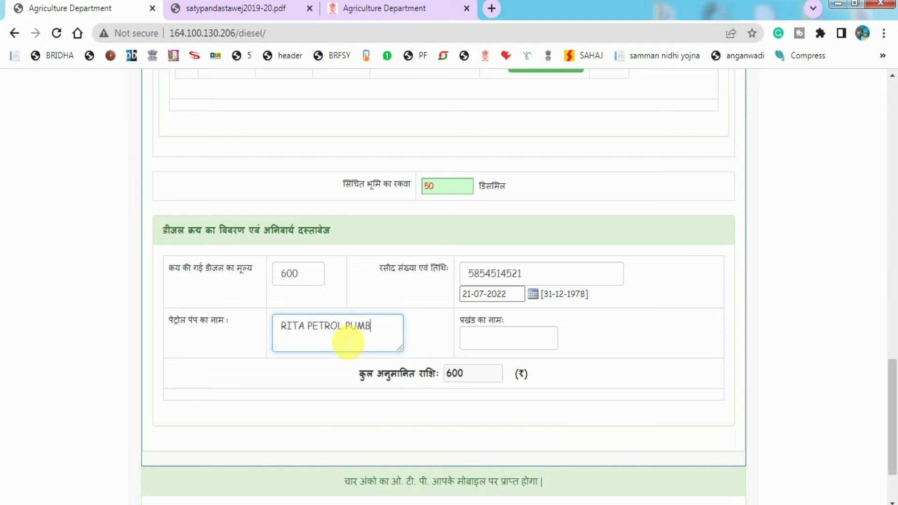
{"action": "key", "text": "BackSpace"}
{"action": "type", "text": "P"}
- Enter SARAIRANJAN as the block name and review the total estimated amount
{"action": "left_click_drag", "start_coordinate": [463, 320], "coordinate": [514, 327]}
{"action": "left_click", "coordinate": [491, 343]}
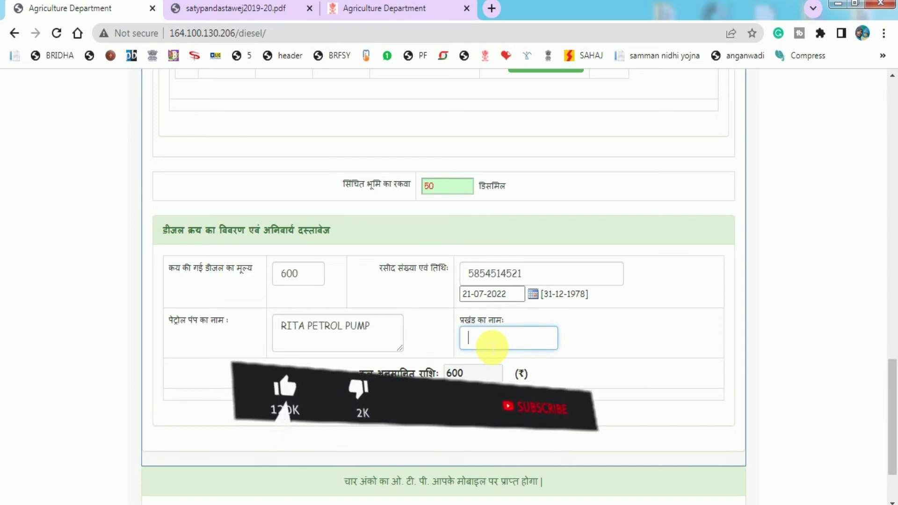
{"action": "left_click", "coordinate": [477, 331]}
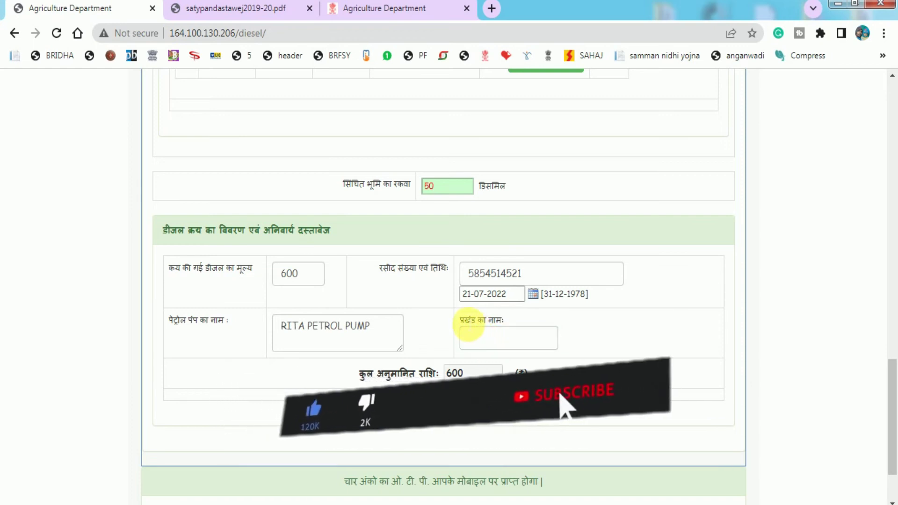
{"action": "left_click", "coordinate": [487, 345]}
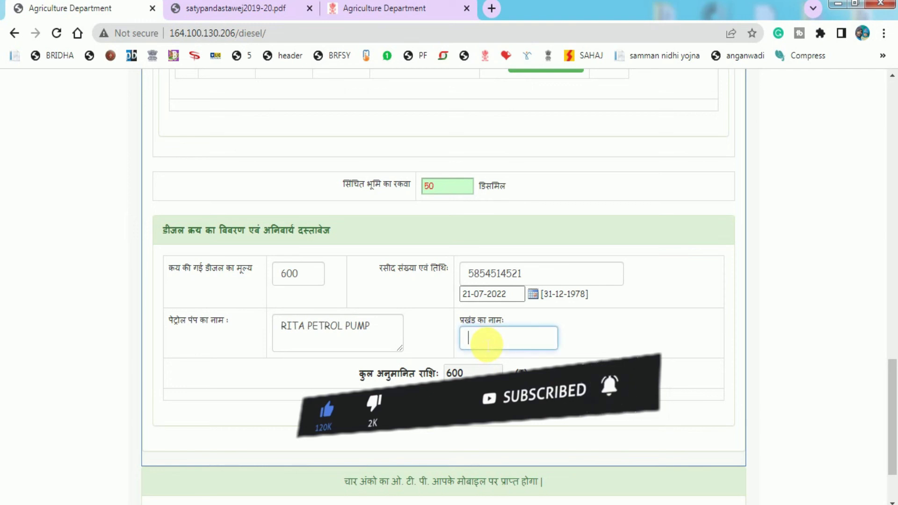
{"action": "left_click", "coordinate": [476, 318]}
{"action": "left_click", "coordinate": [492, 348]}
{"action": "type", "text": "SARA"}
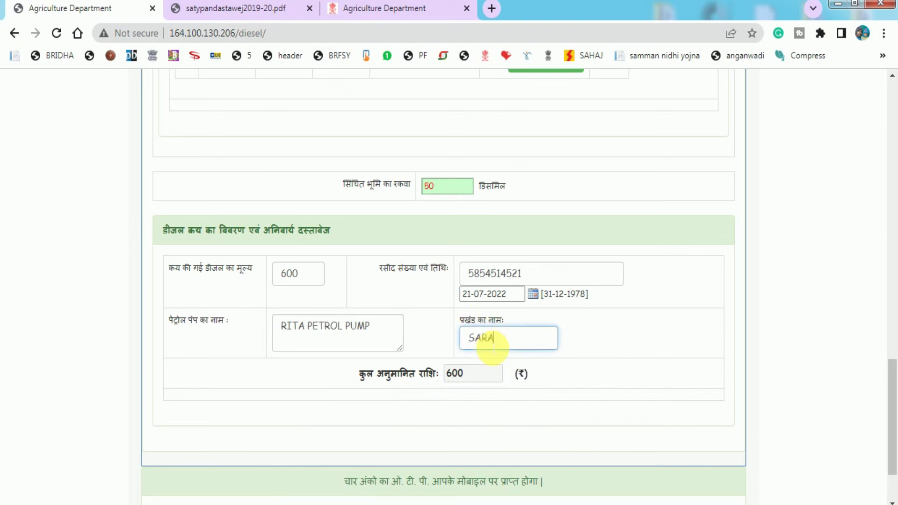
{"action": "type", "text": "IRANJAN"}
{"action": "left_click", "coordinate": [557, 377]}
{"action": "scroll", "coordinate": [401, 293], "scroll_direction": "down", "scroll_amount": 2}
{"action": "left_click_drag", "start_coordinate": [359, 289], "coordinate": [438, 294]}
- Request an OTP to the registered mobile, enter the 4-digit code and validate the application
{"action": "left_click", "coordinate": [440, 304]}
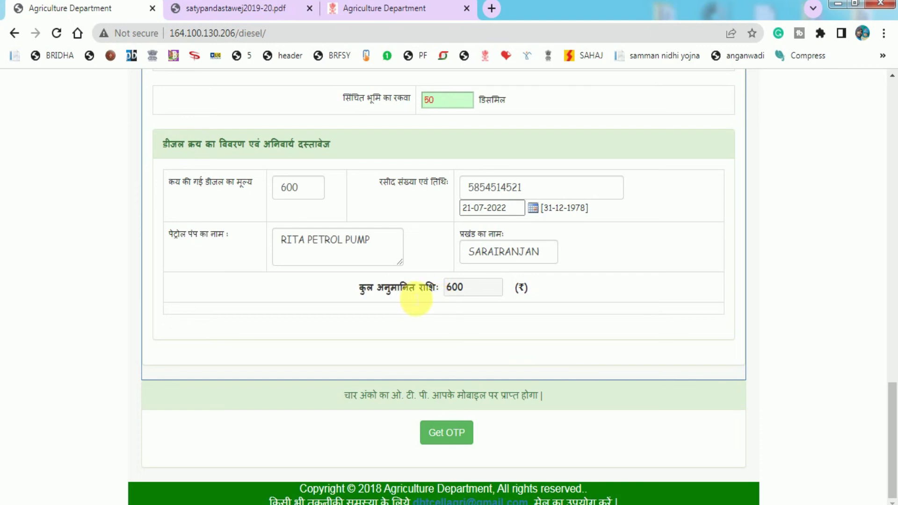
{"action": "double_click", "coordinate": [519, 288]}
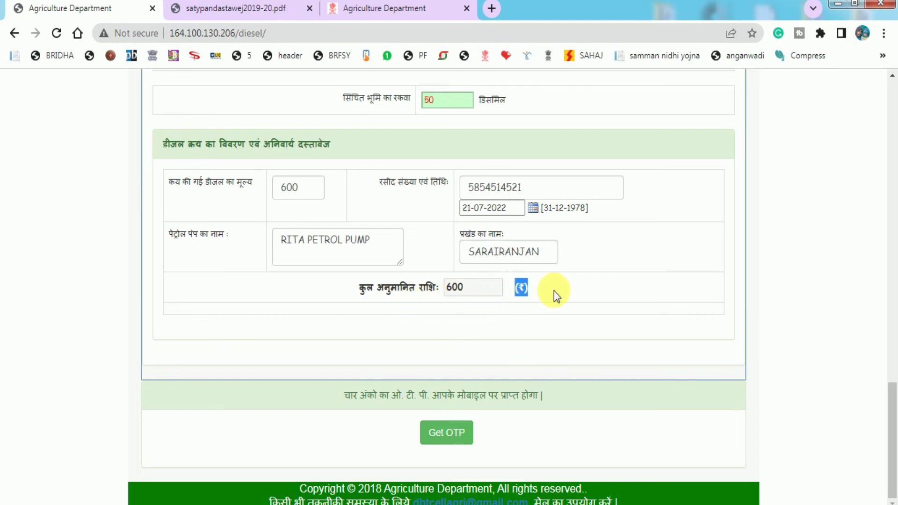
{"action": "left_click", "coordinate": [521, 302]}
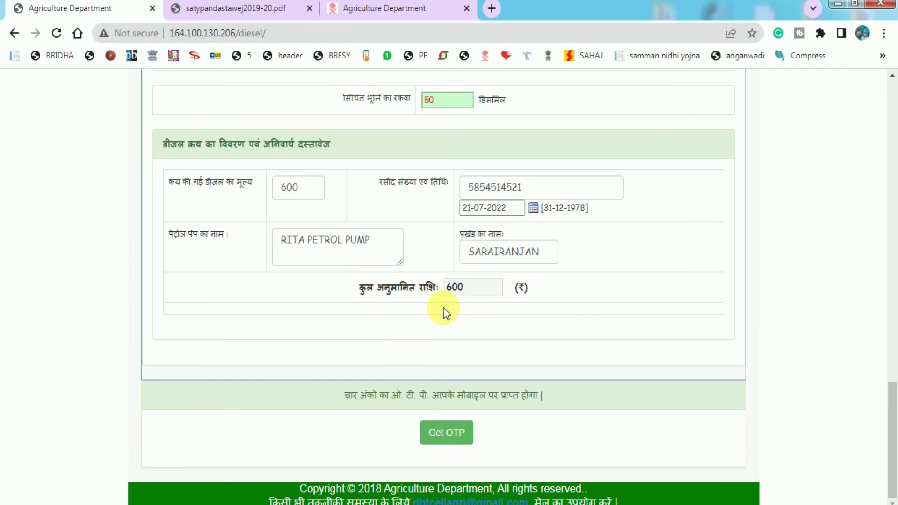
{"action": "left_click", "coordinate": [449, 438]}
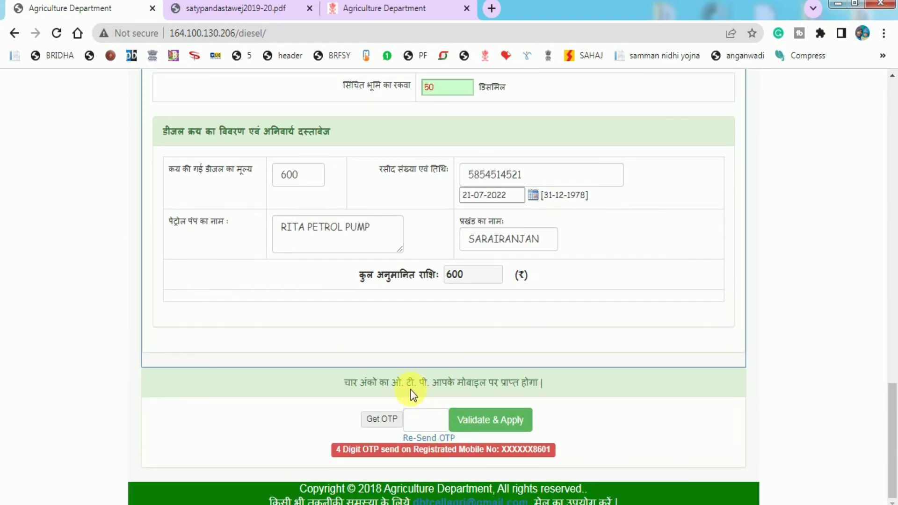
{"action": "left_click", "coordinate": [424, 421]}
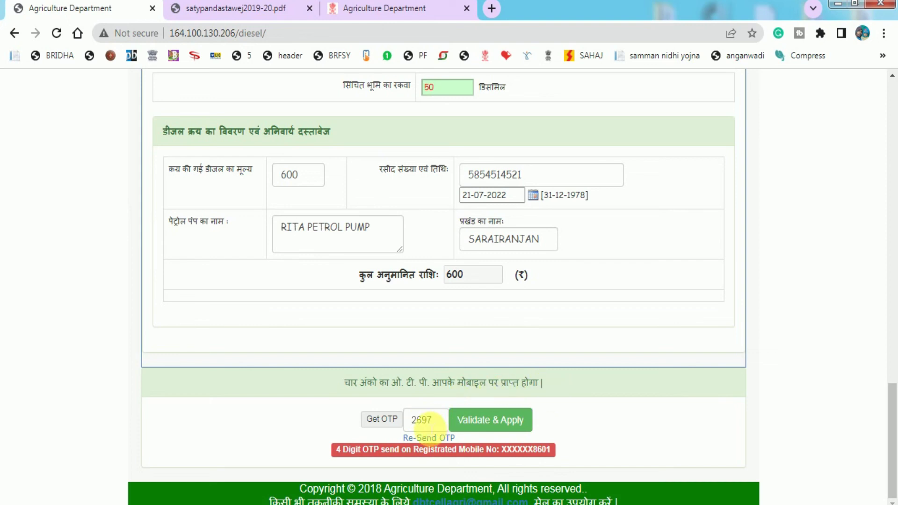
{"action": "left_click", "coordinate": [497, 426]}
{"action": "double_click", "coordinate": [149, 236]}
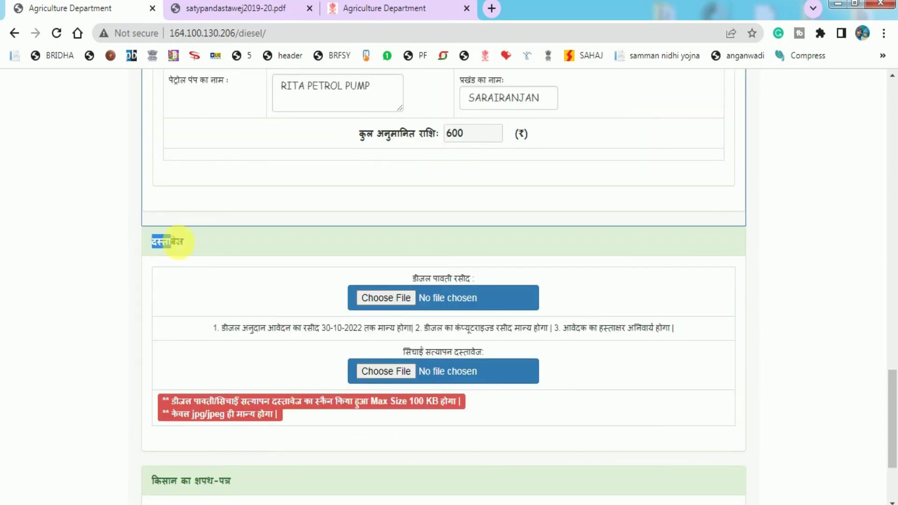
{"action": "left_click", "coordinate": [410, 276]}
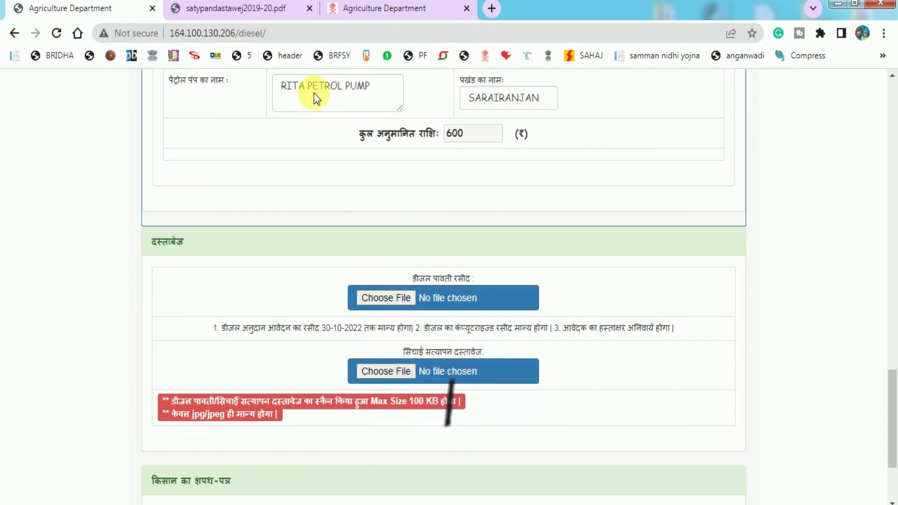
{"action": "left_click", "coordinate": [260, 8]}
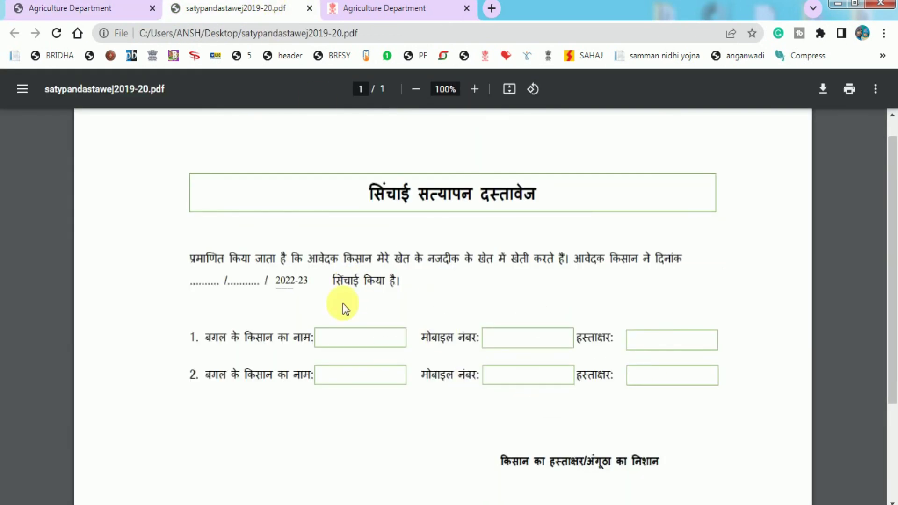
{"action": "left_click", "coordinate": [136, 6]}
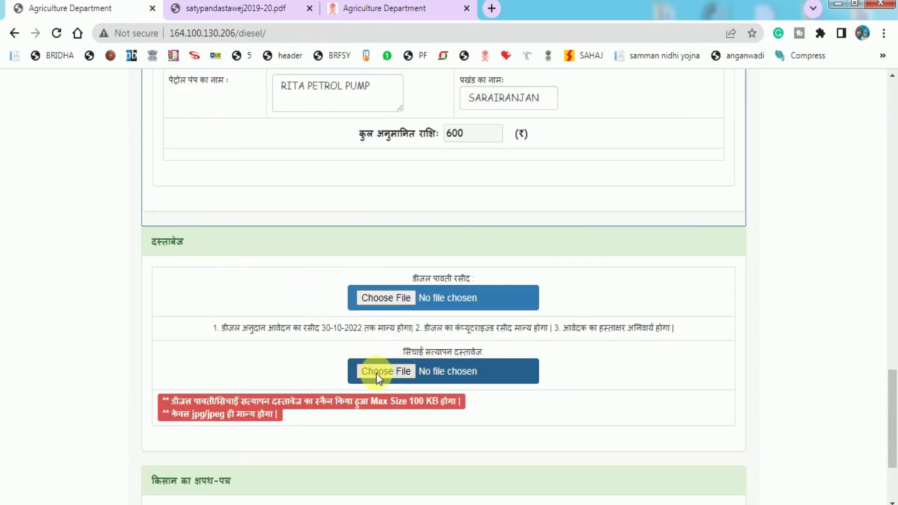
{"action": "scroll", "coordinate": [390, 379], "scroll_direction": "down", "scroll_amount": 3}
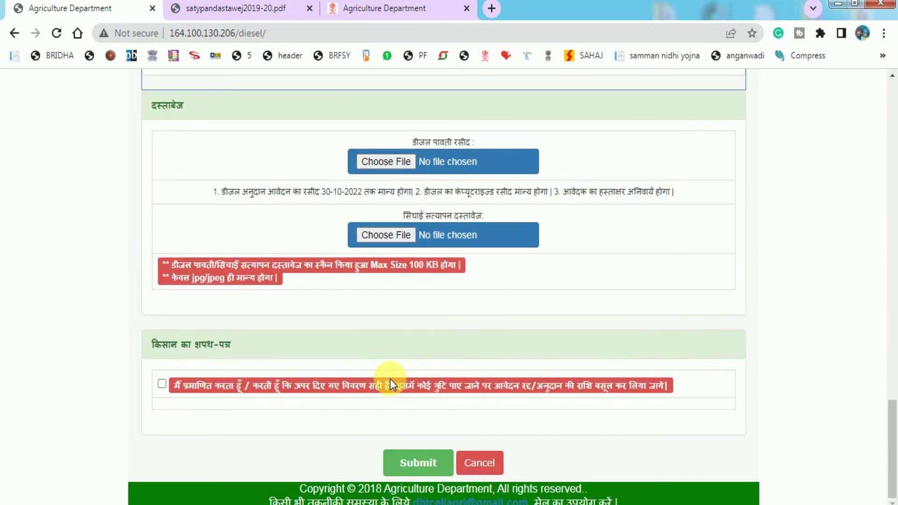